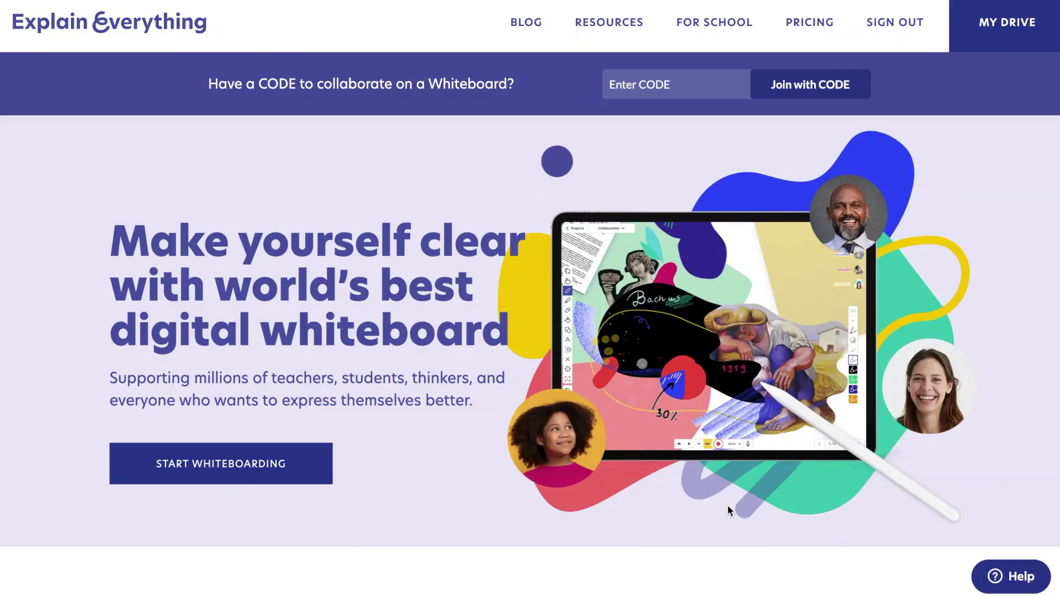
# Look through the feature overview on the Explain Everything home page.
pyautogui.scroll(-4, 727, 505)
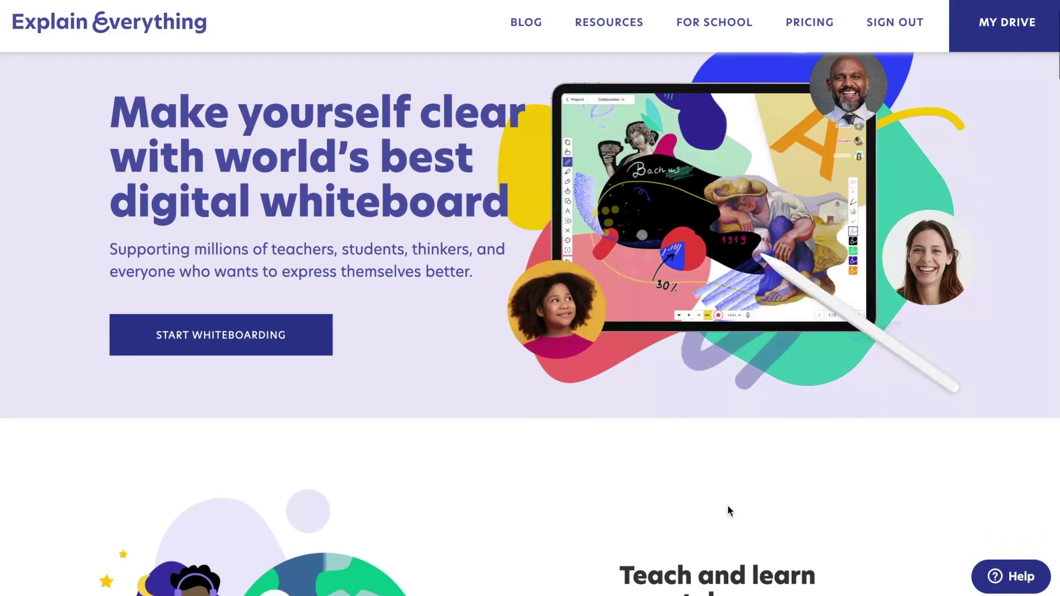
pyautogui.scroll(-5, 729, 510)
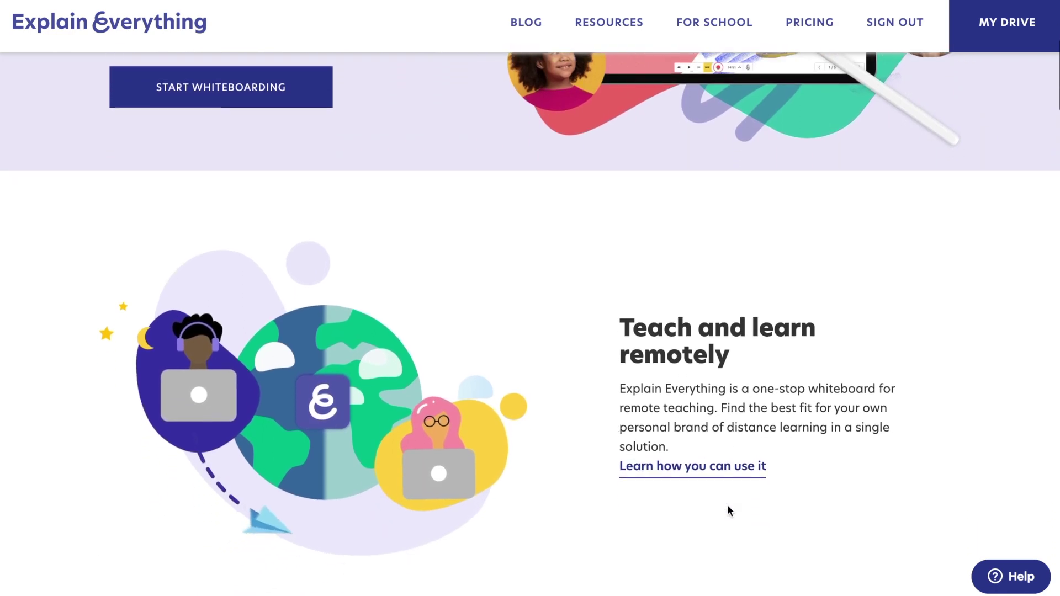
pyautogui.scroll(-5, 728, 508)
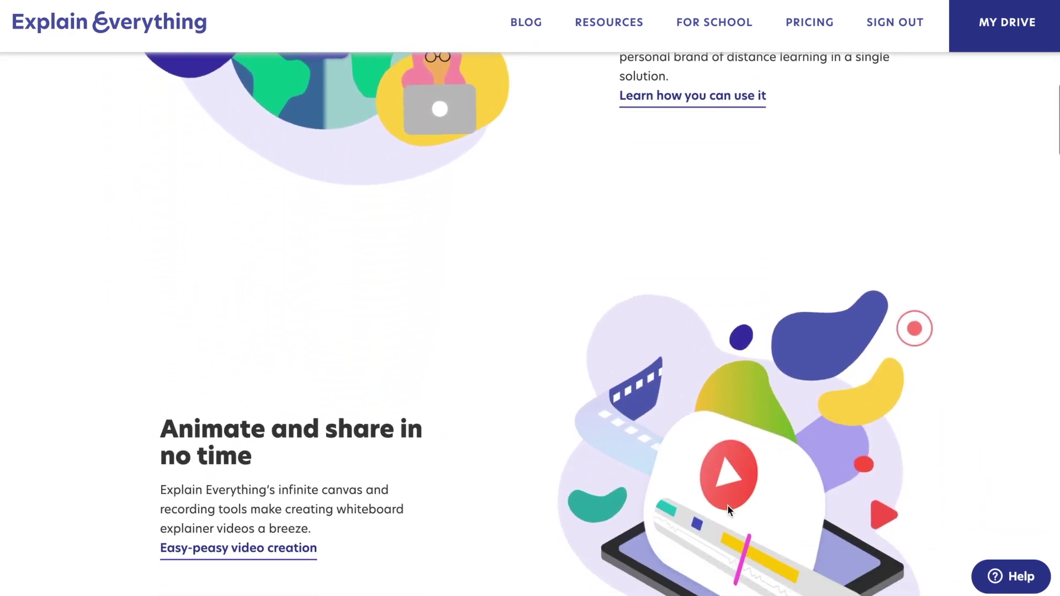
pyautogui.scroll(-4, 727, 505)
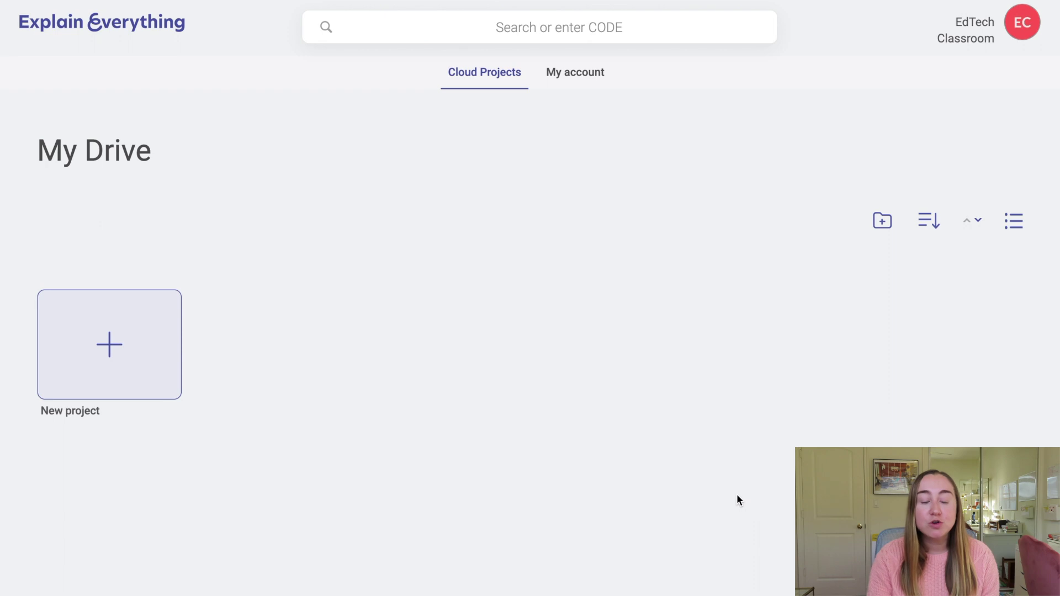
# Create a new project and browse the template gallery through to the Timeline template.
pyautogui.click(111, 370)
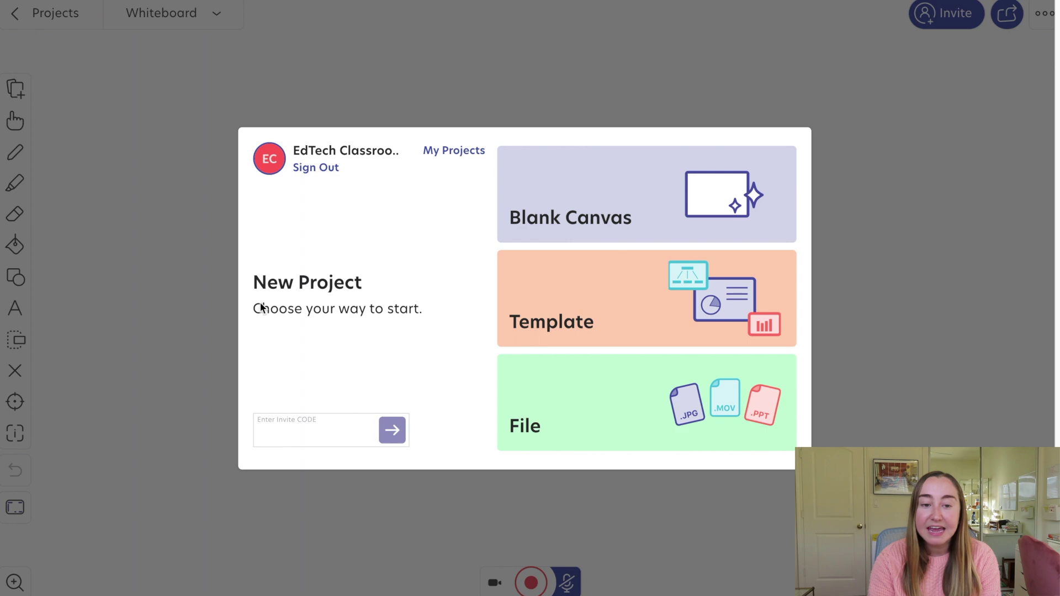
pyautogui.click(534, 311)
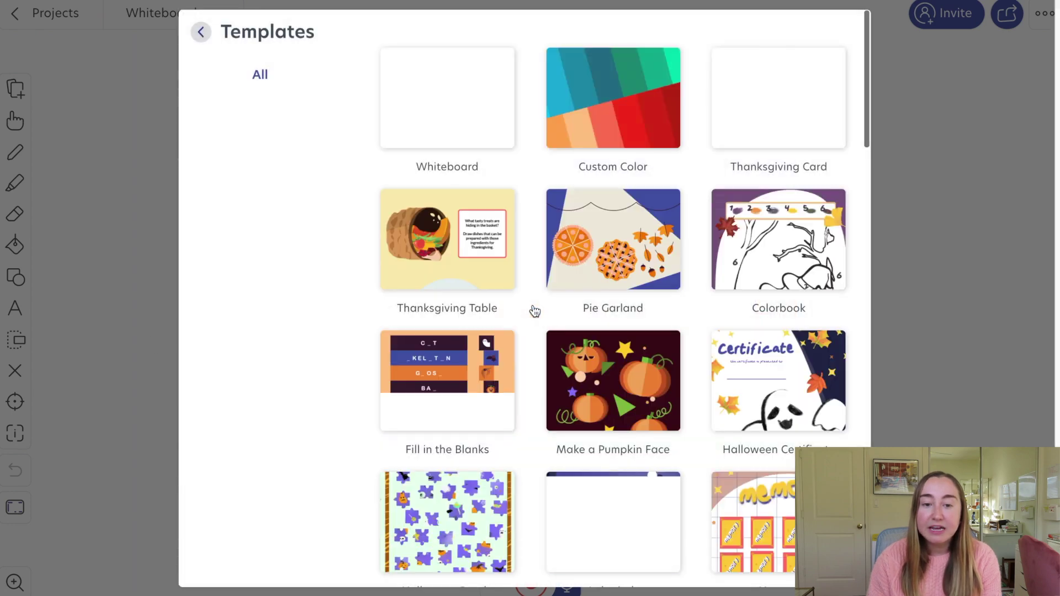
pyautogui.scroll(-8, 535, 311)
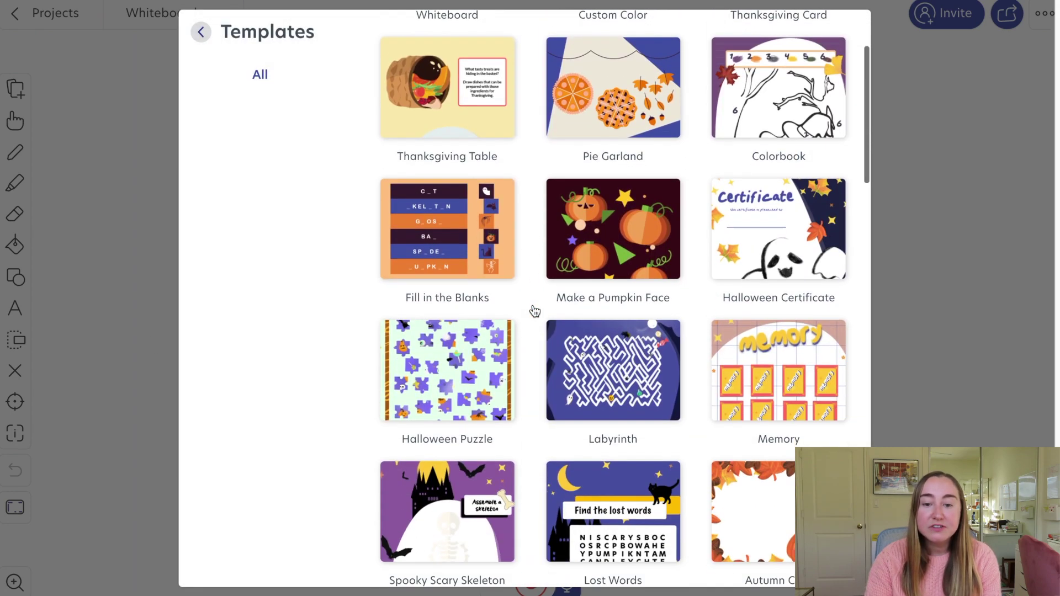
pyautogui.scroll(-6, 535, 311)
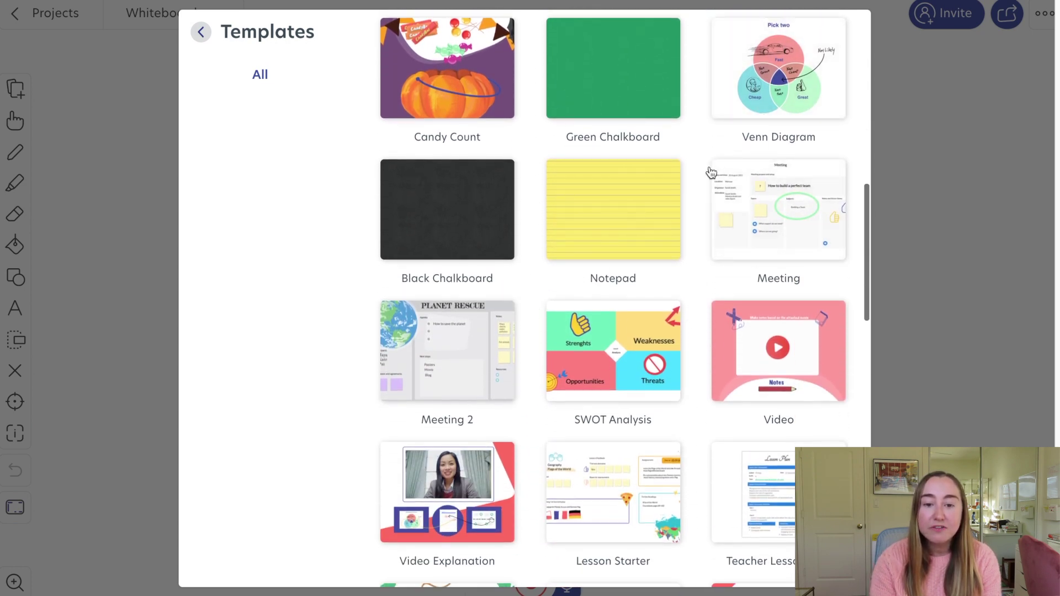
pyautogui.scroll(-6, 711, 172)
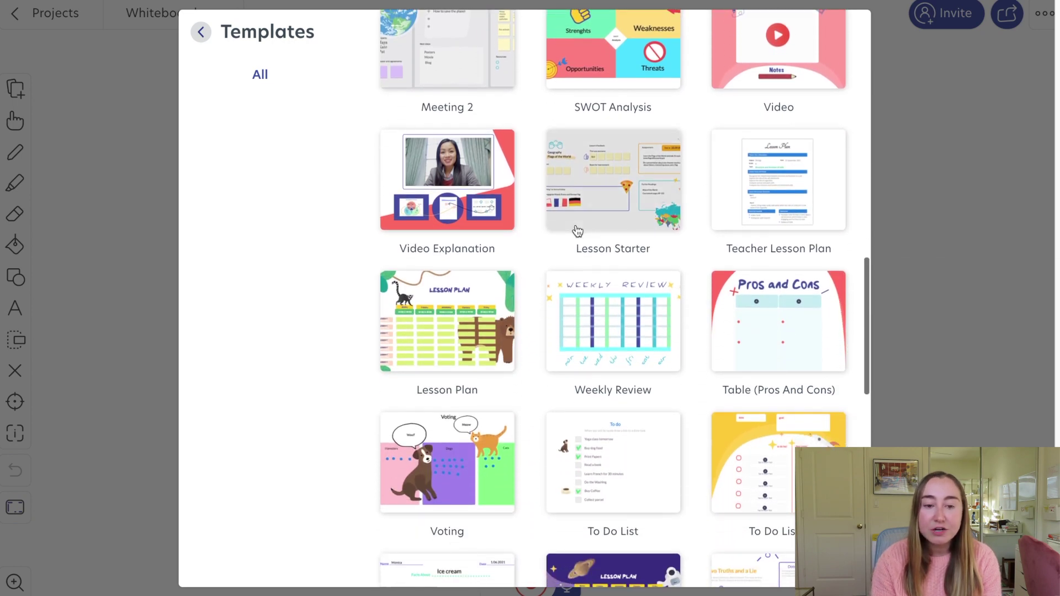
pyautogui.scroll(-3, 577, 231)
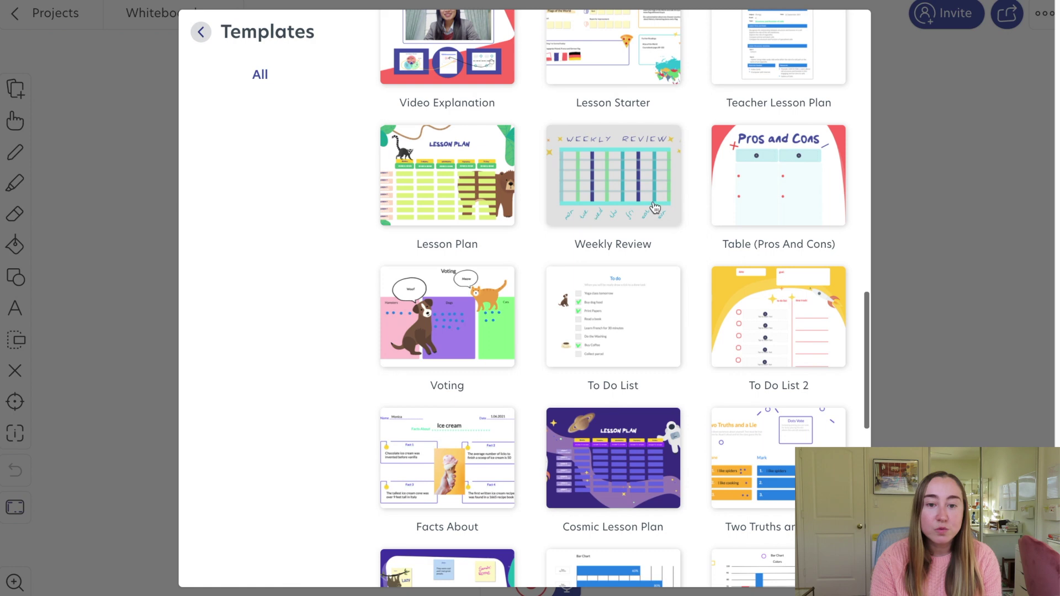
pyautogui.scroll(-5, 656, 207)
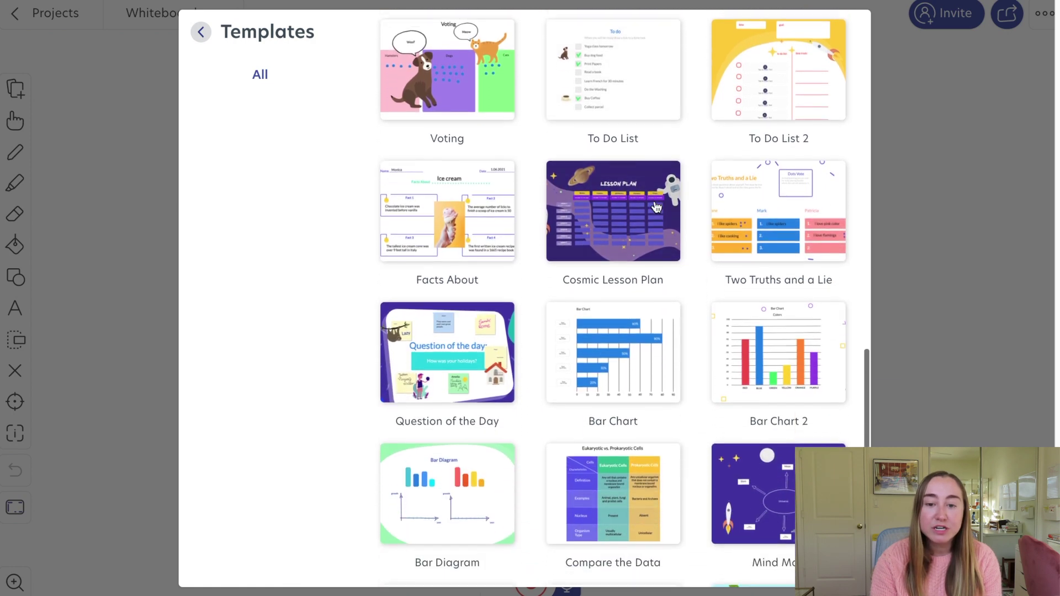
pyautogui.scroll(-5, 656, 207)
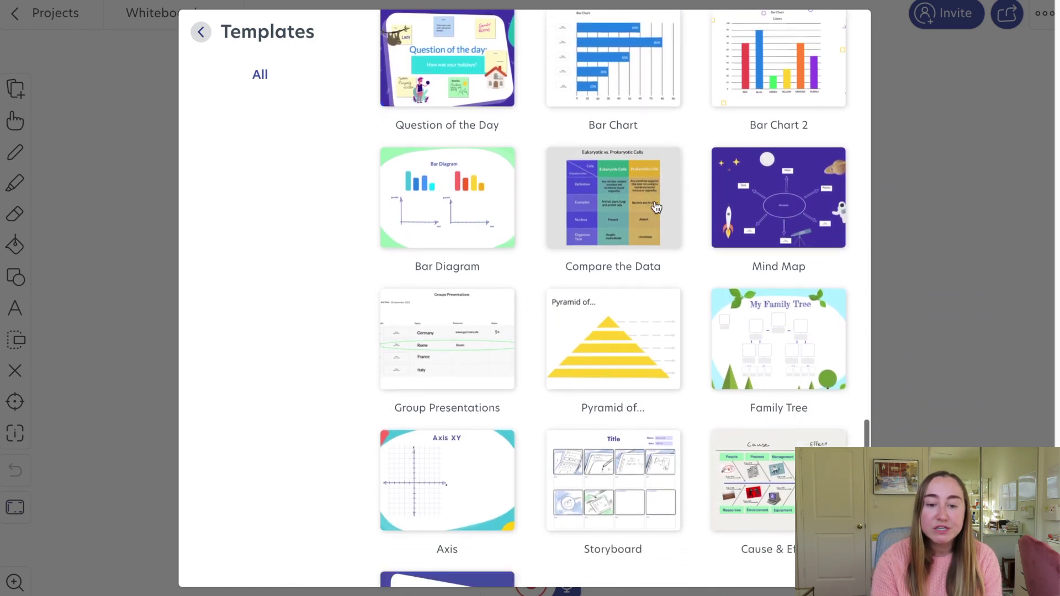
pyautogui.scroll(-2, 656, 207)
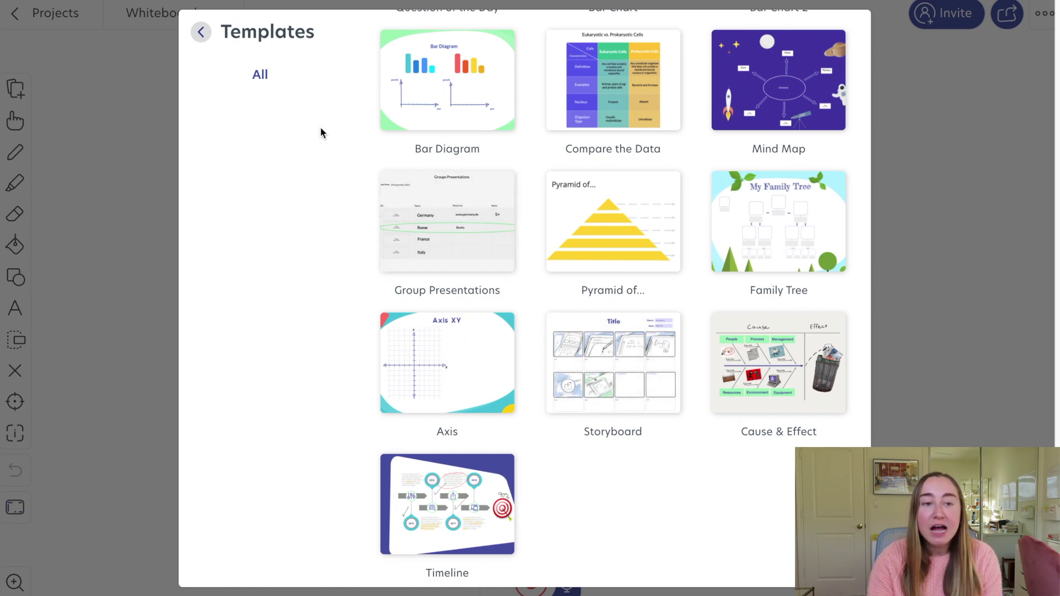
# Leave the templates, start the project from a blank canvas and join with the microphone on.
pyautogui.click(201, 33)
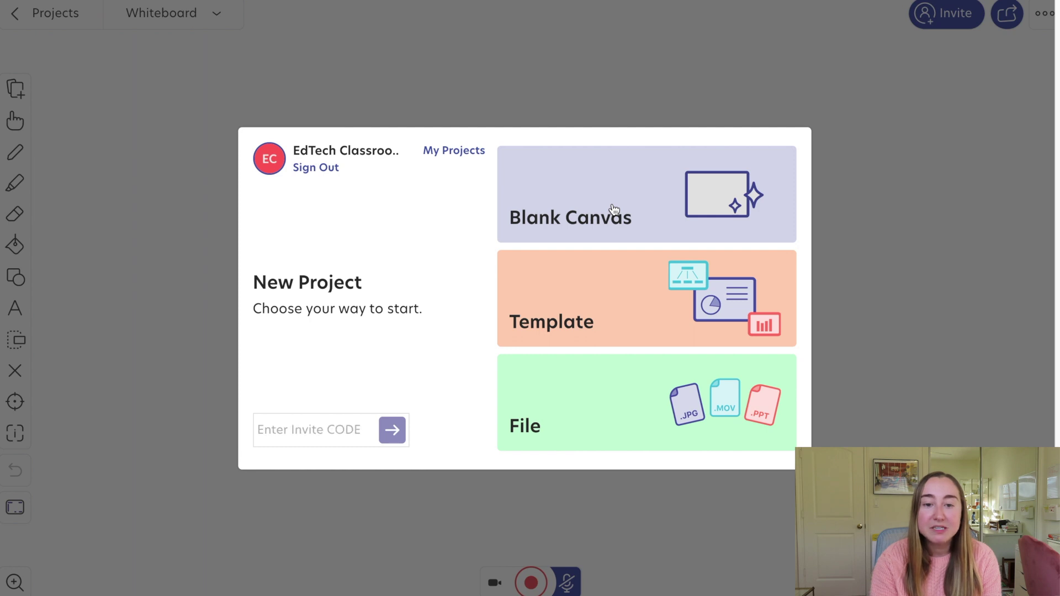
pyautogui.click(614, 210)
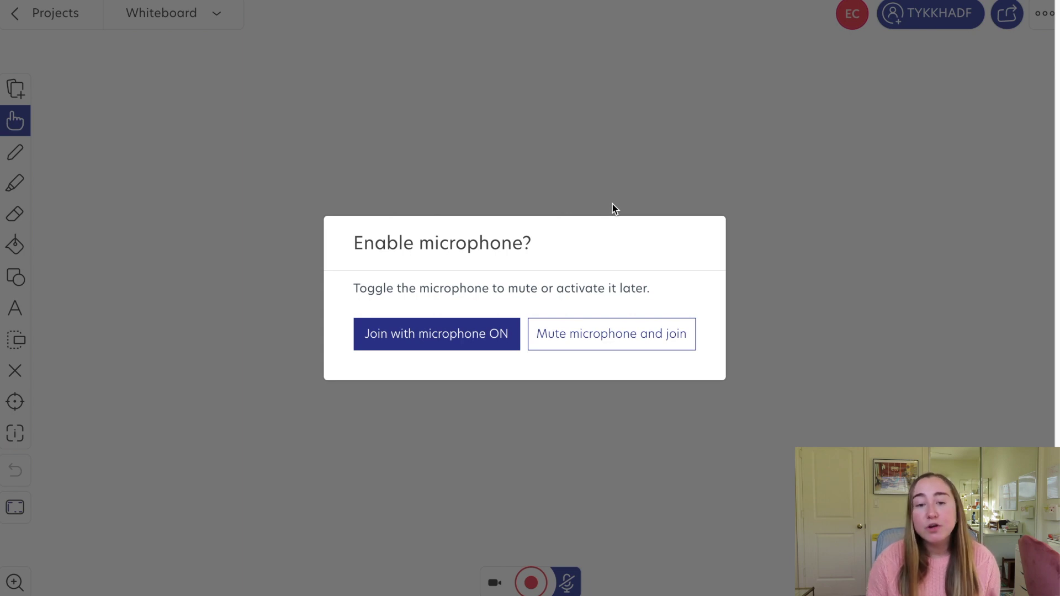
pyautogui.click(451, 347)
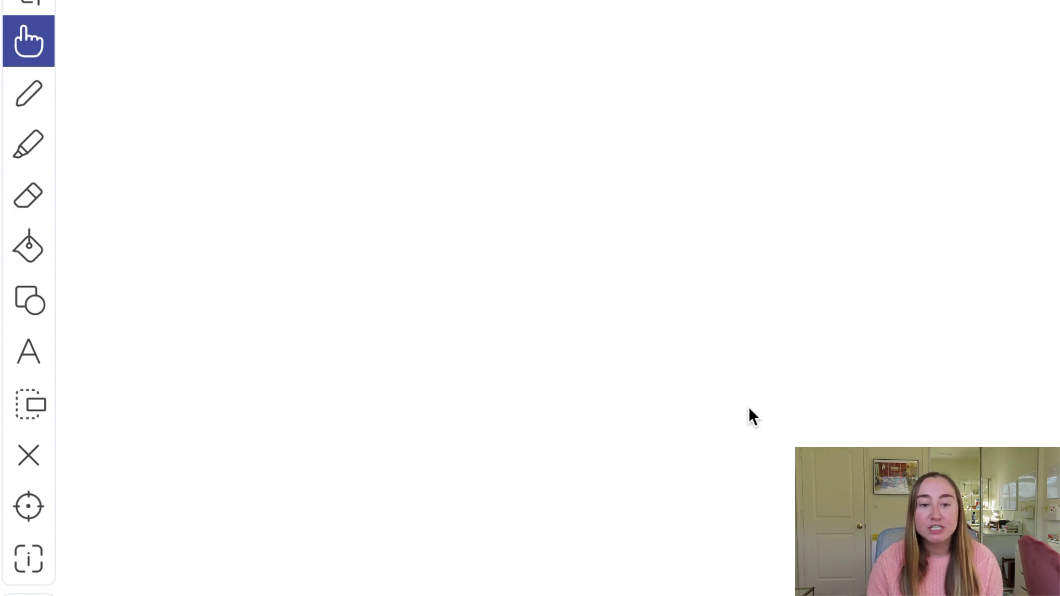
# Check the pen's thickness and stroke type options, and draw a blue freehand zigzag line descending across the upper-left part of the canvas.
pyautogui.click(29, 101)
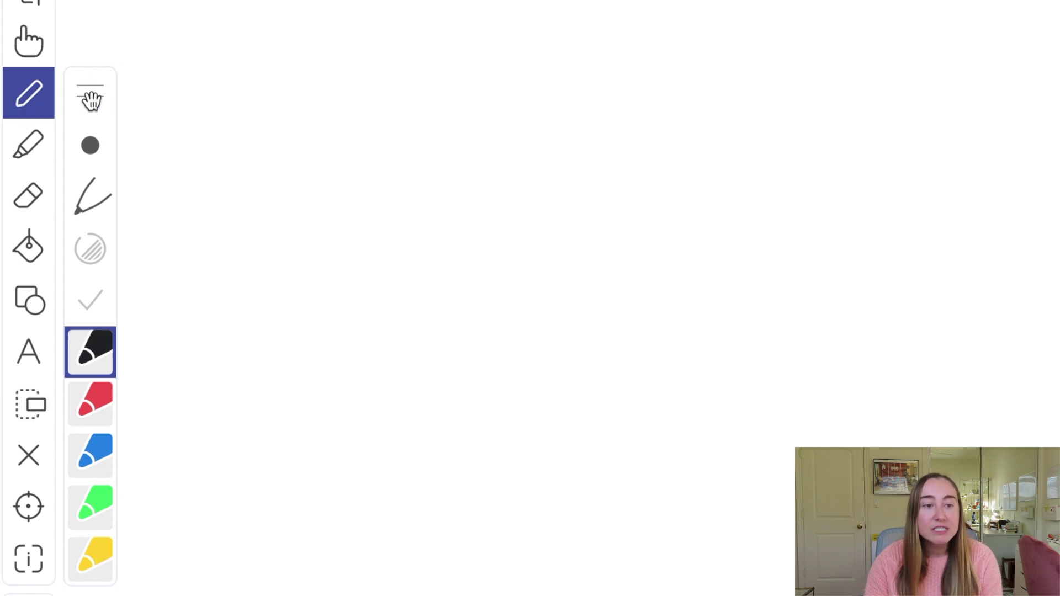
pyautogui.click(90, 149)
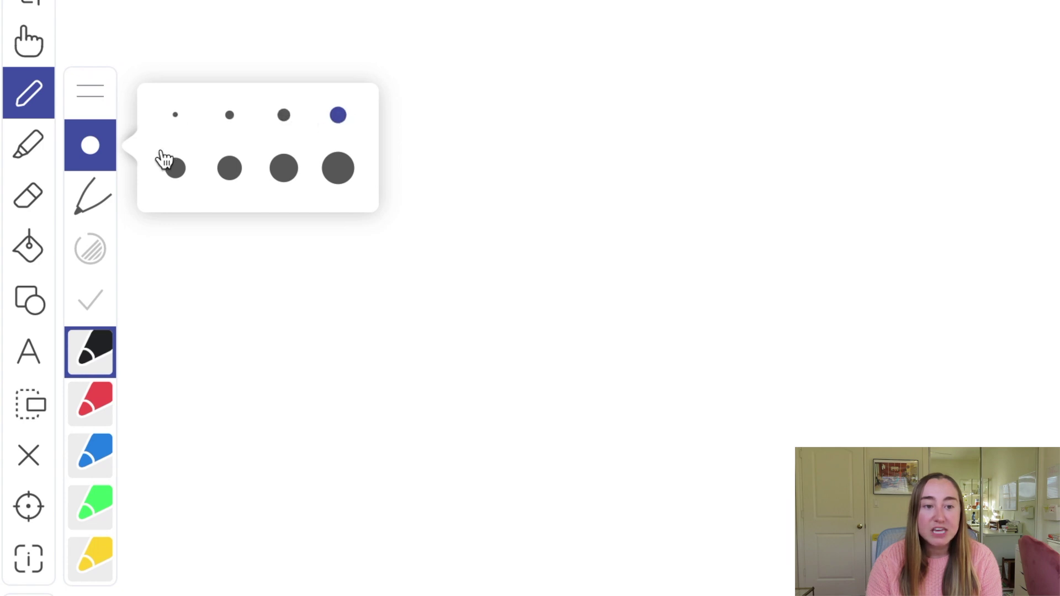
pyautogui.click(93, 203)
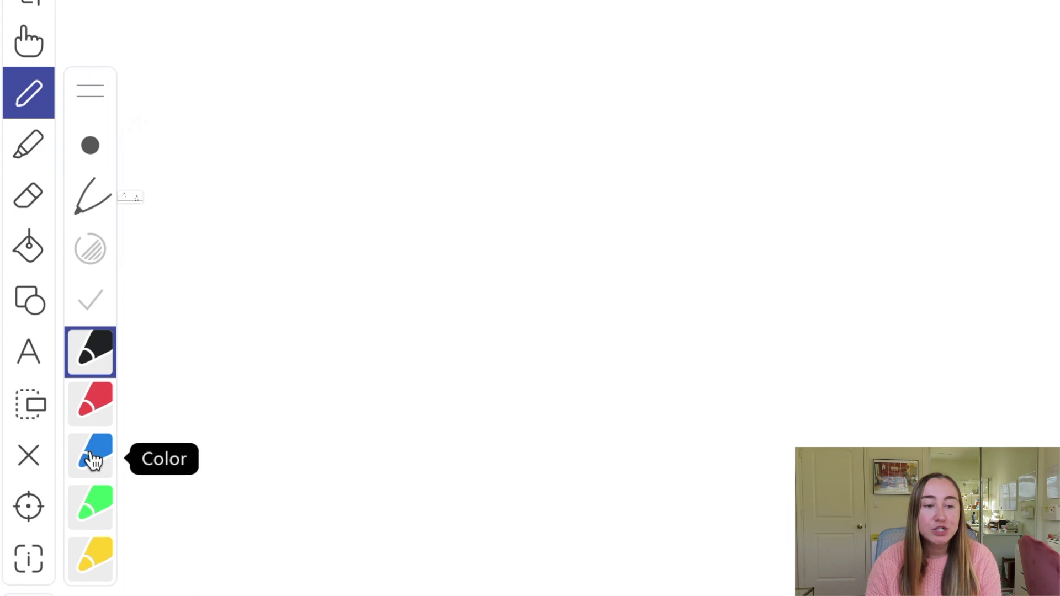
pyautogui.click(94, 461)
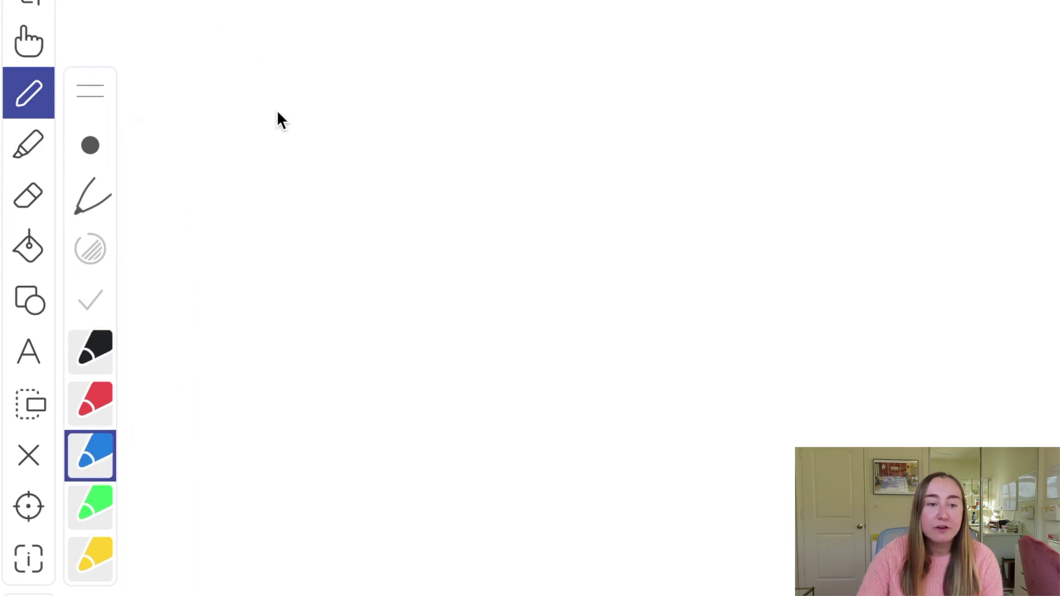
pyautogui.moveTo(277, 84); pyautogui.dragTo(236, 126)
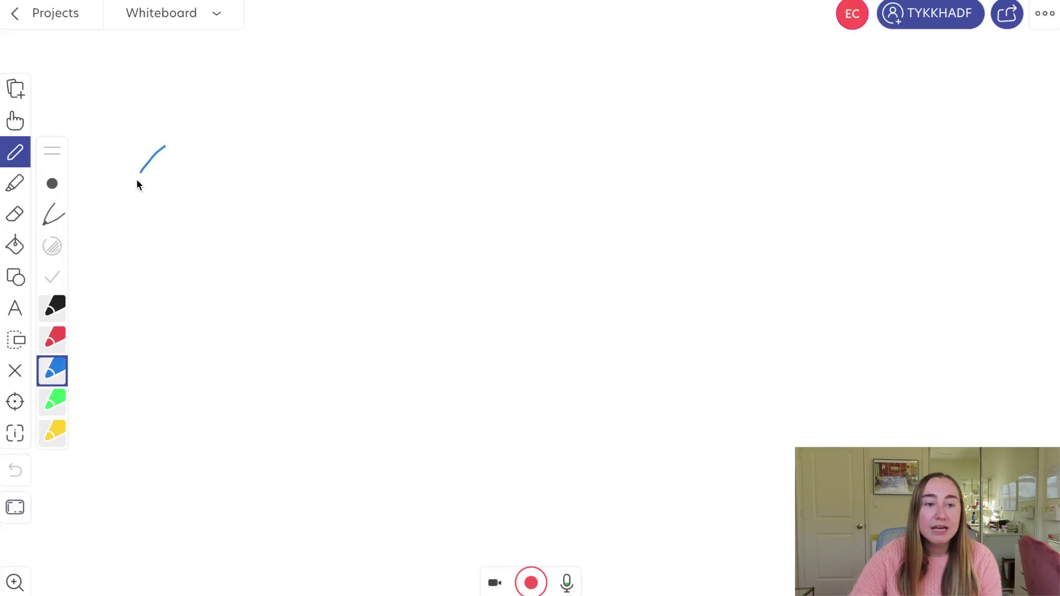
pyautogui.moveTo(161, 245)
pyautogui.mouseDown()
pyautogui.moveTo(224, 195)
pyautogui.moveTo(191, 264)
pyautogui.moveTo(278, 209)
pyautogui.mouseUp()
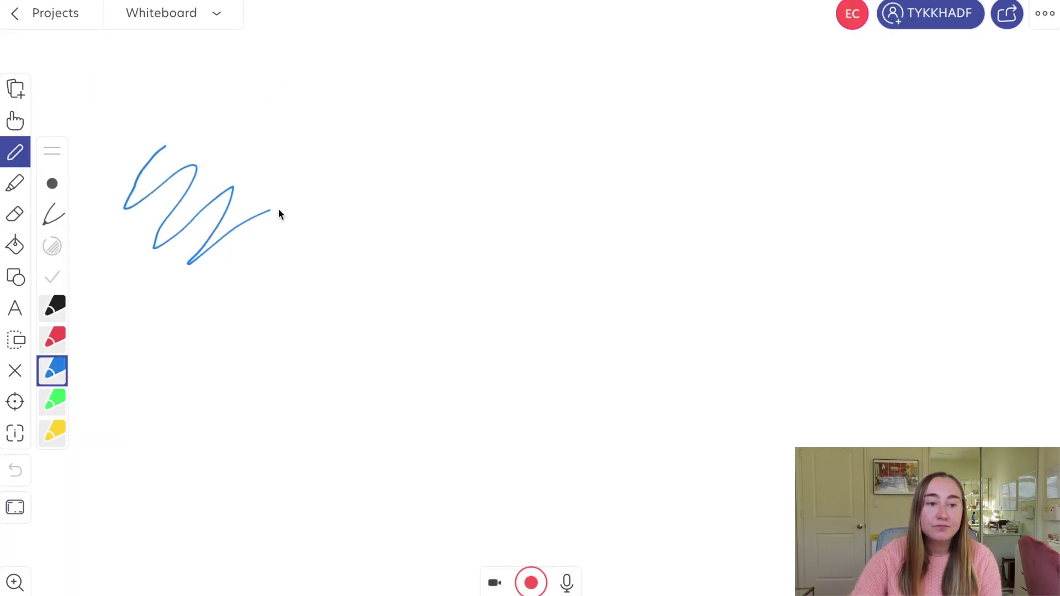
pyautogui.moveTo(364, 347); pyautogui.dragTo(362, 349)
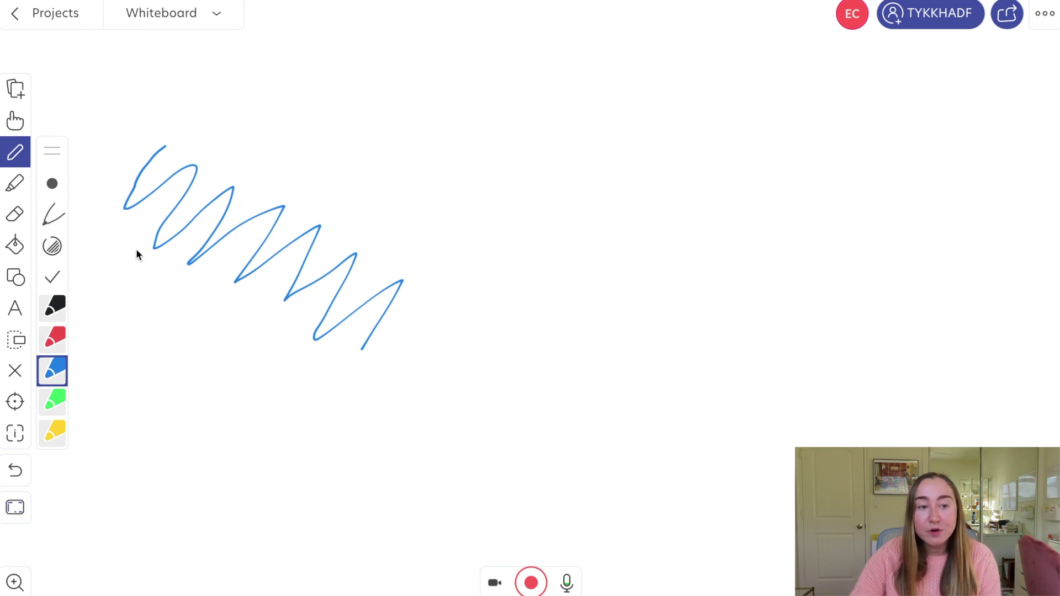
# Highlight in yellow at the largest size, drawing a Z-shaped stroke above the blue zigzag and a horizontal stroke crossing it.
pyautogui.click(15, 190)
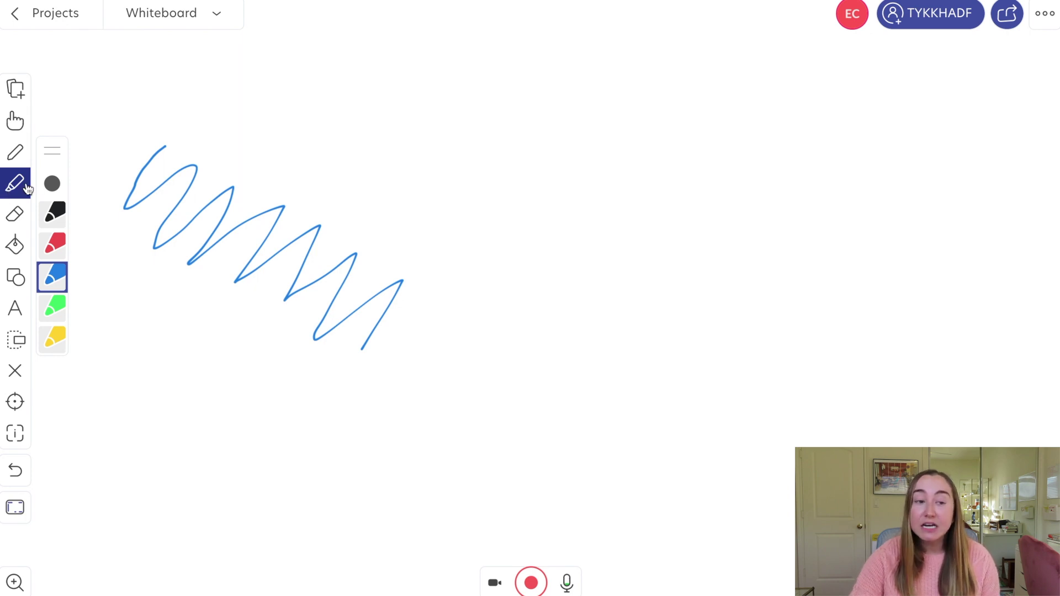
pyautogui.click(56, 338)
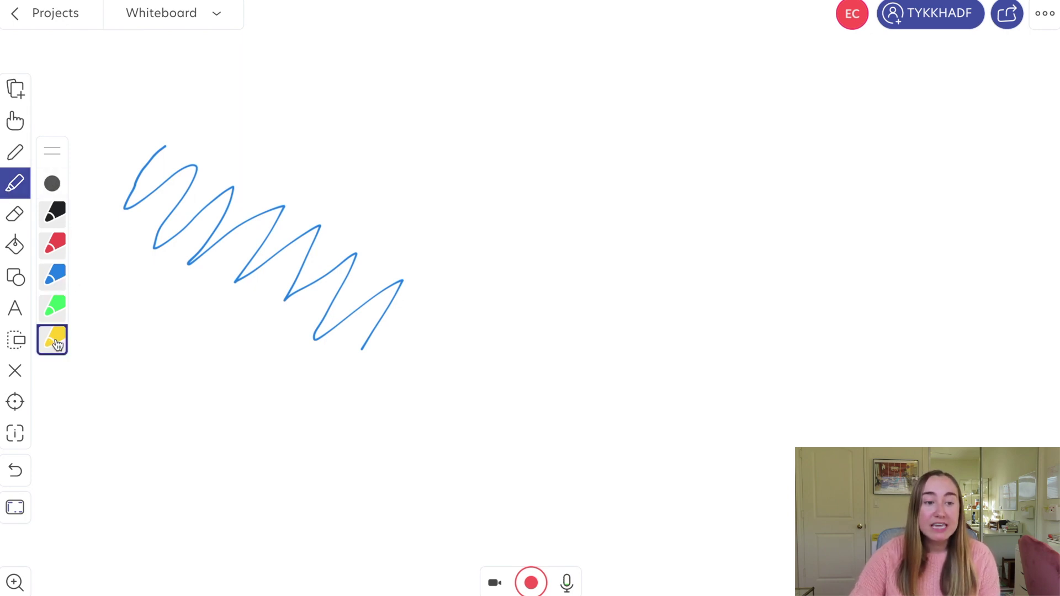
pyautogui.click(53, 185)
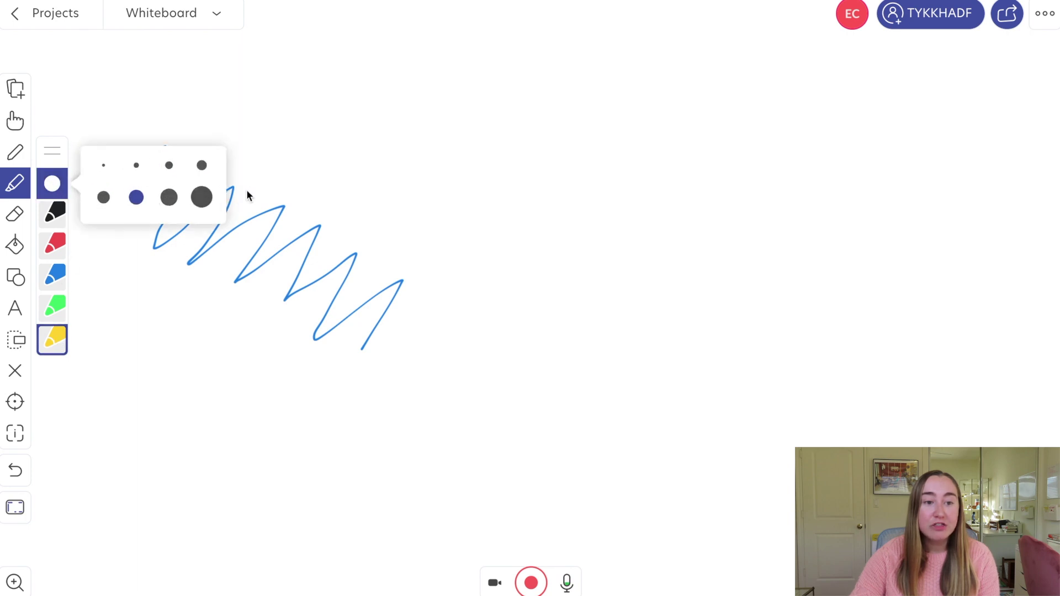
pyautogui.click(202, 197)
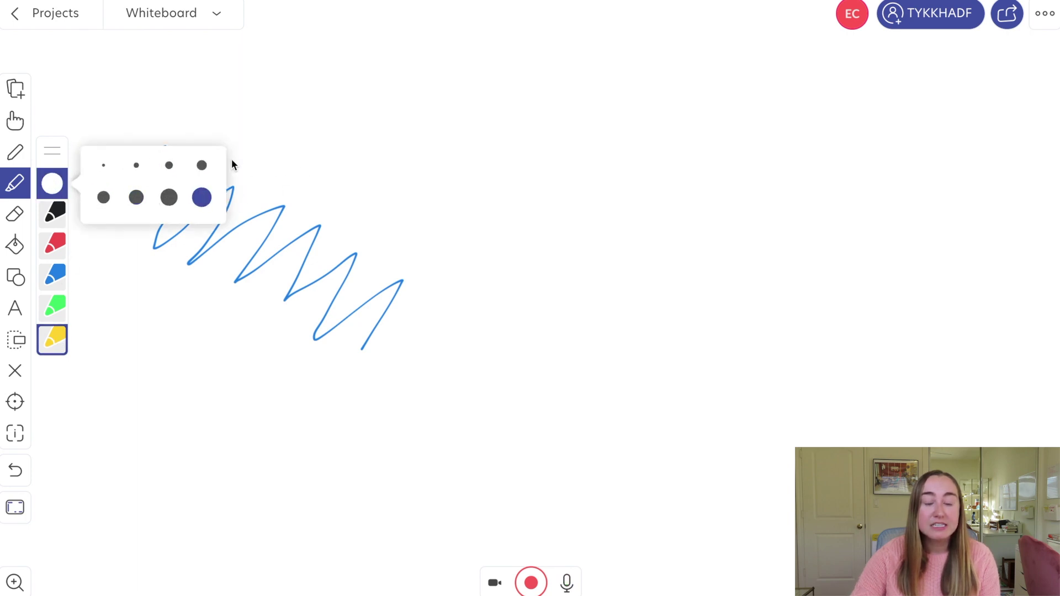
pyautogui.moveTo(249, 148); pyautogui.dragTo(330, 149)
pyautogui.moveTo(447, 149)
pyautogui.mouseDown()
pyautogui.moveTo(255, 187)
pyautogui.moveTo(442, 201)
pyautogui.mouseUp()
pyautogui.moveTo(286, 239); pyautogui.dragTo(462, 240)
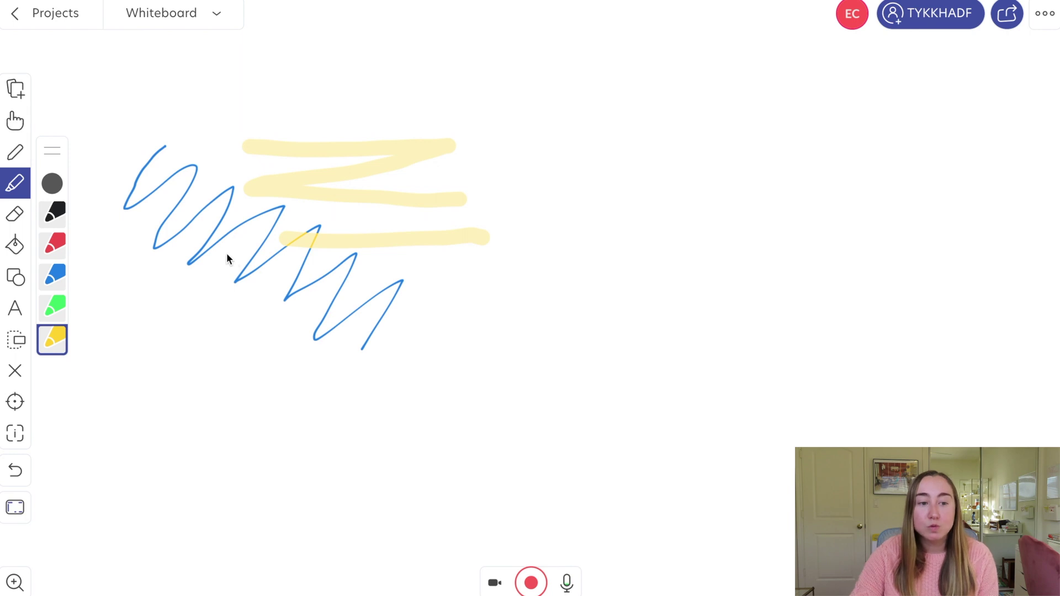
# Erase the Z-shaped yellow highlight above the blue zigzag with the eraser at its largest size.
pyautogui.click(13, 219)
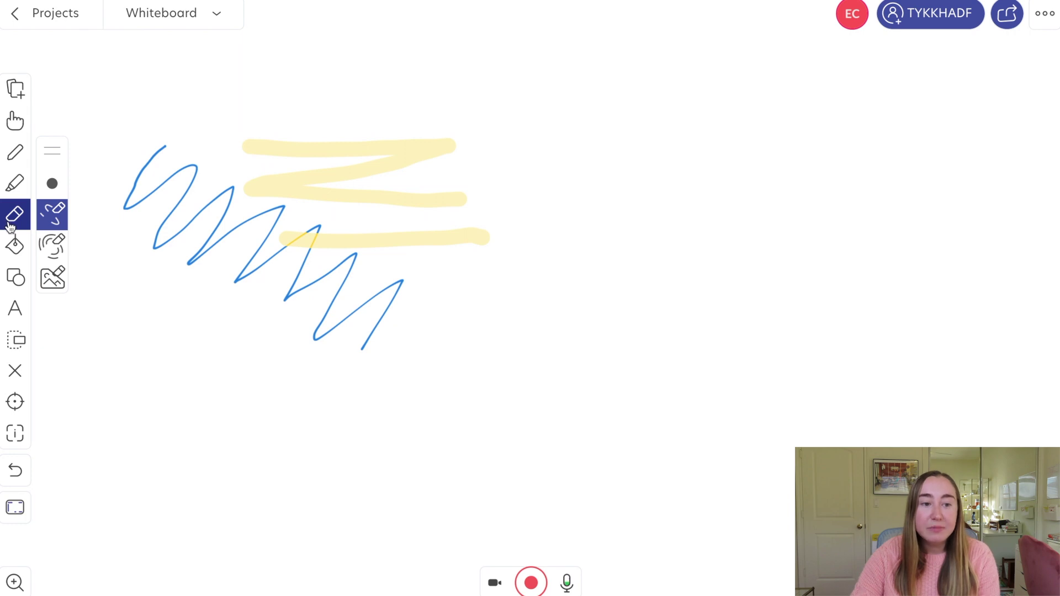
pyautogui.click(52, 184)
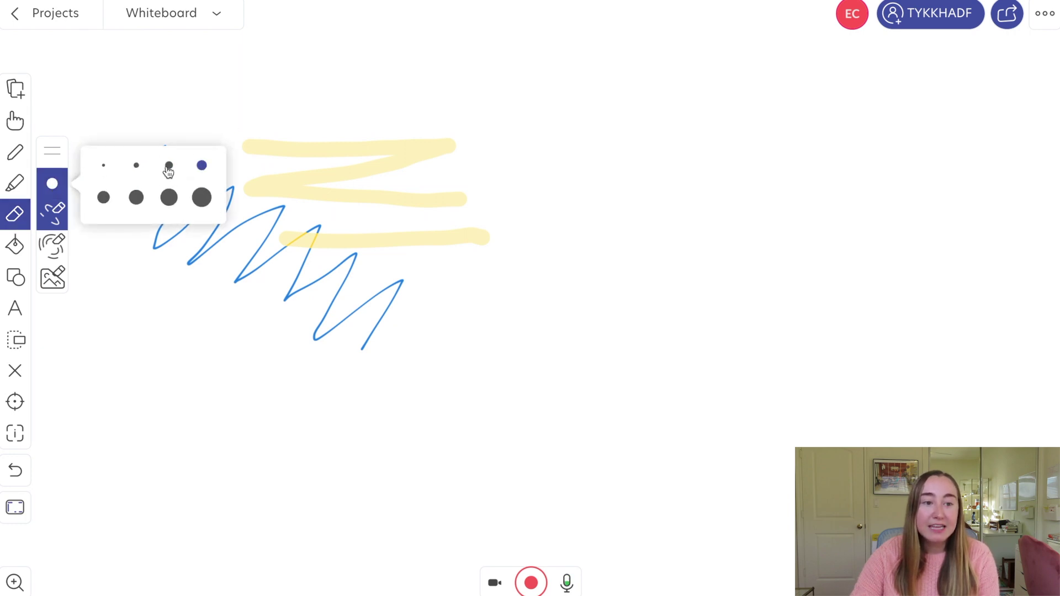
pyautogui.click(201, 198)
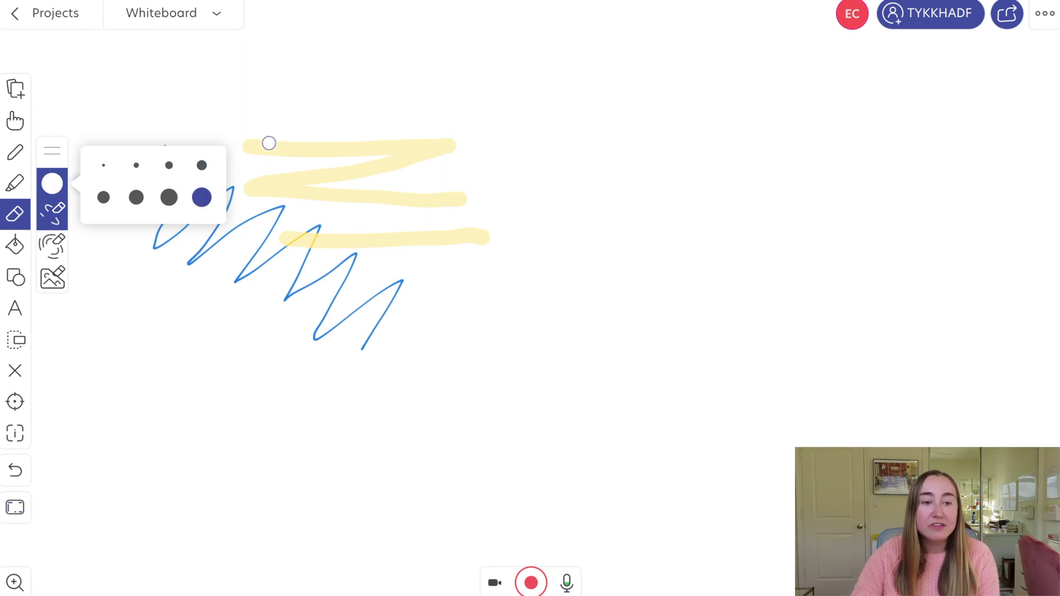
pyautogui.moveTo(256, 144)
pyautogui.mouseDown()
pyautogui.moveTo(331, 142)
pyautogui.moveTo(422, 157)
pyautogui.moveTo(245, 192)
pyautogui.moveTo(270, 201)
pyautogui.moveTo(395, 193)
pyautogui.moveTo(369, 190)
pyautogui.moveTo(477, 205)
pyautogui.moveTo(353, 206)
pyautogui.mouseUp()
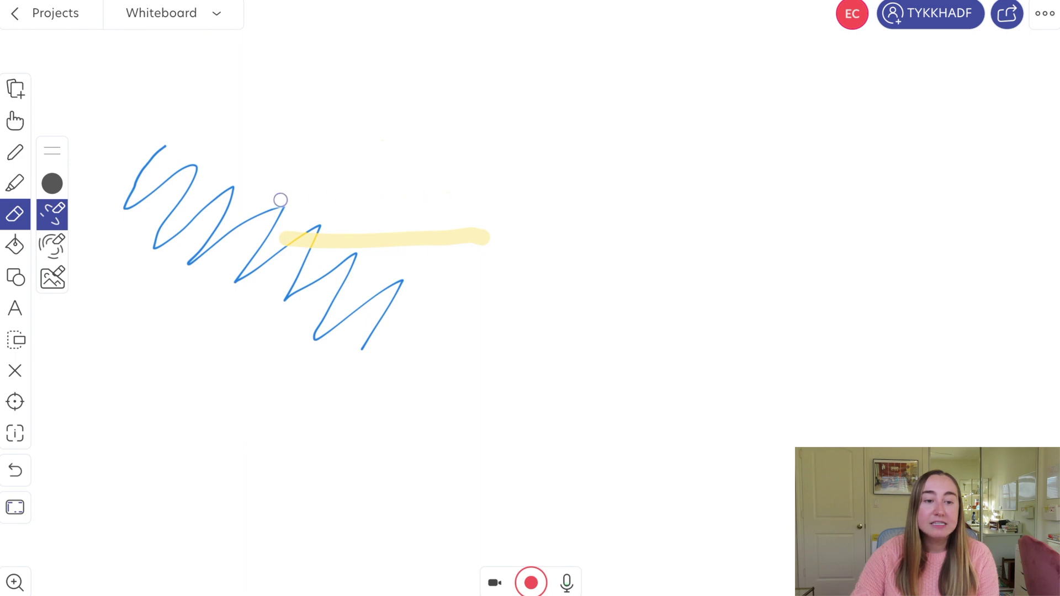
# Fill the part of the yellow highlighter stroke beyond the blue zigzag with green.
pyautogui.click(12, 254)
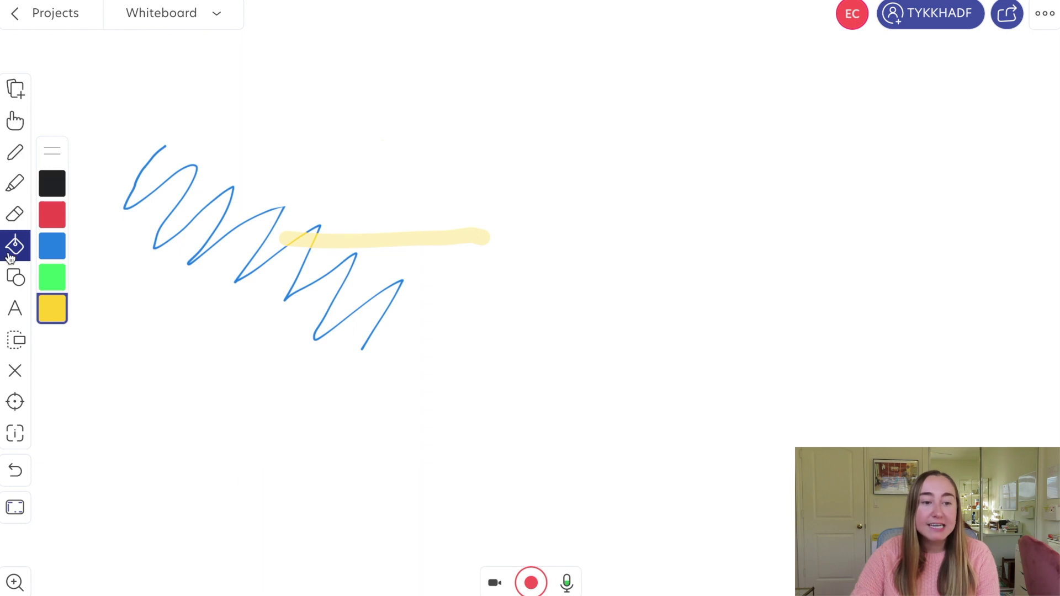
pyautogui.click(56, 280)
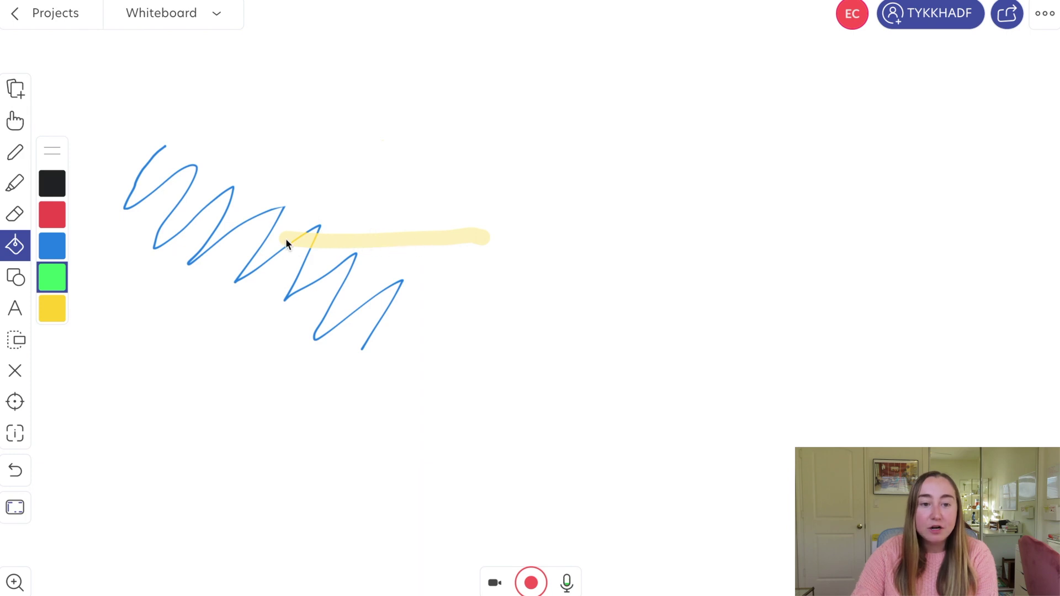
pyautogui.click(378, 240)
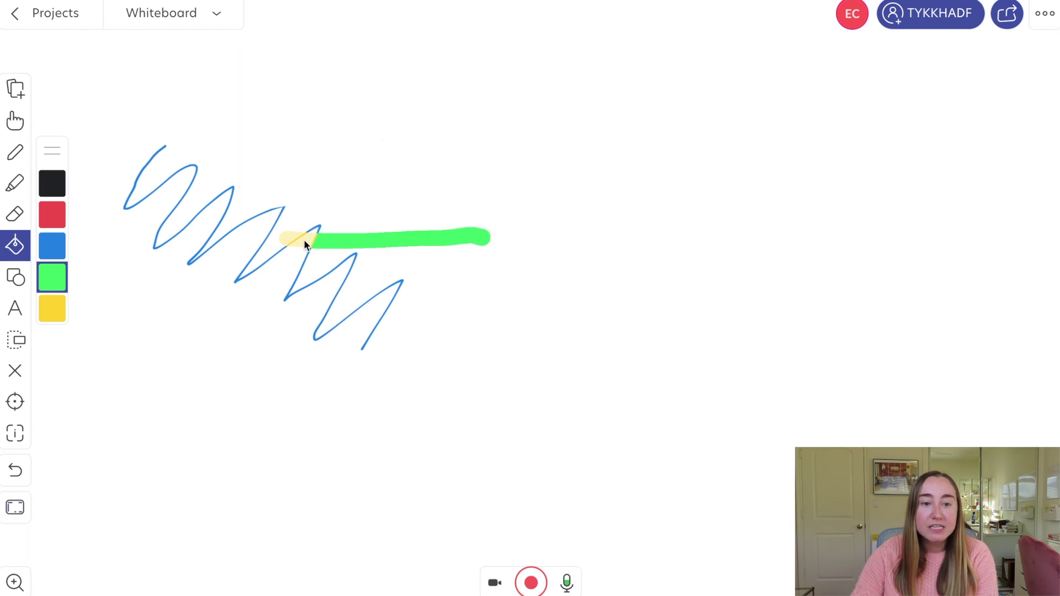
# Fill the remaining yellow end of the highlighter stroke, where it overlaps the blue zigzag, with green.
pyautogui.click(289, 237)
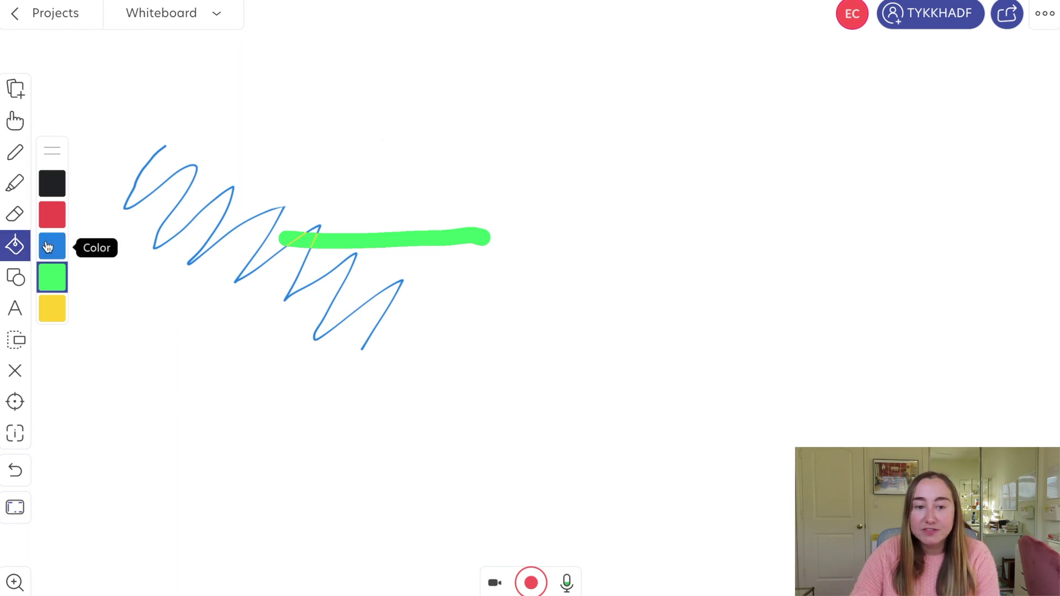
# Draw a circle with a yellow outline over the middle of the green stroke and the blue zigzag.
pyautogui.click(21, 276)
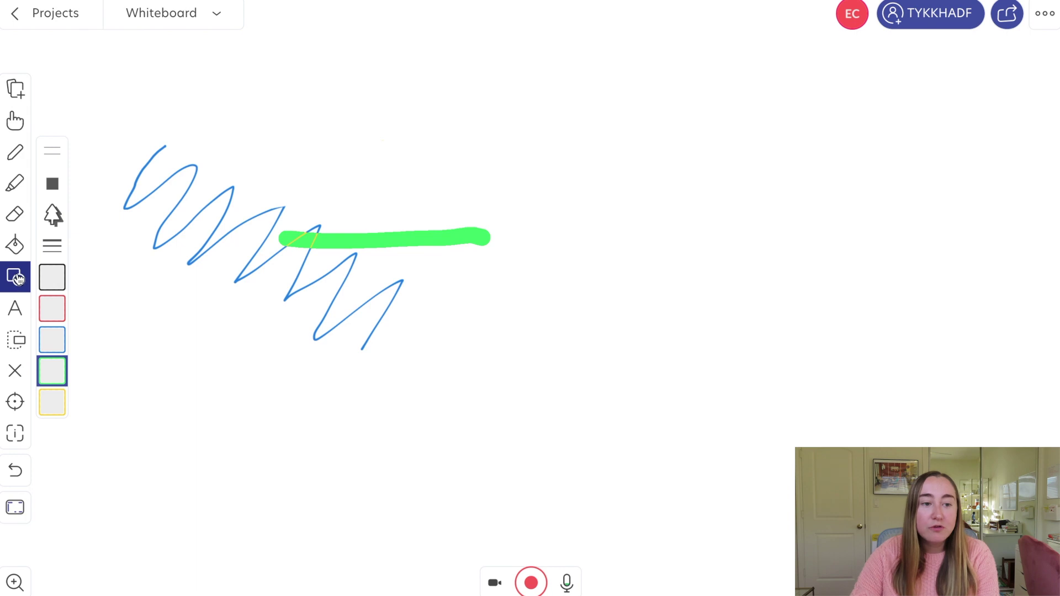
pyautogui.click(50, 187)
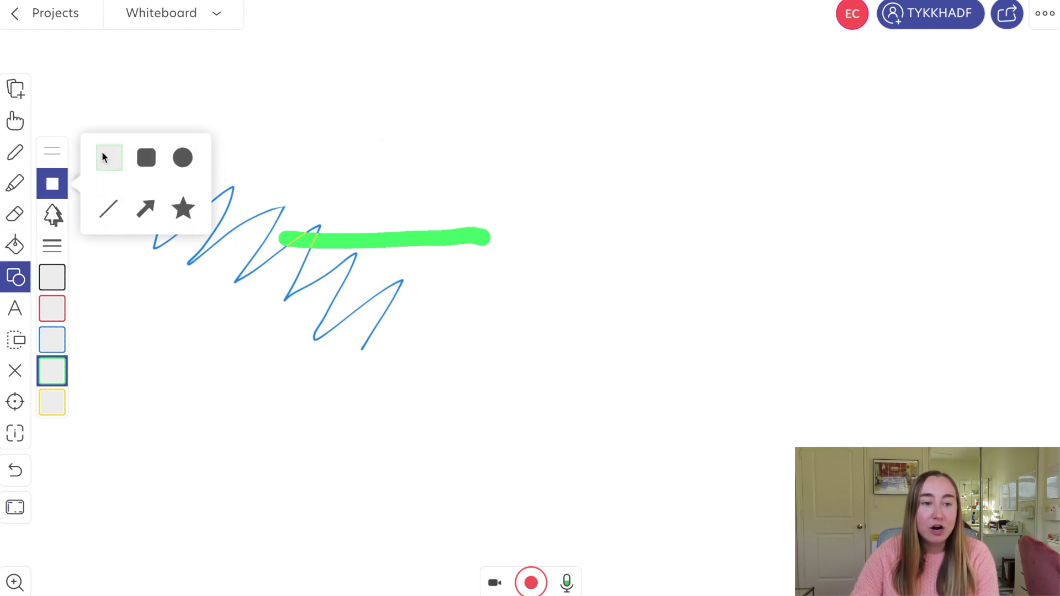
pyautogui.click(179, 159)
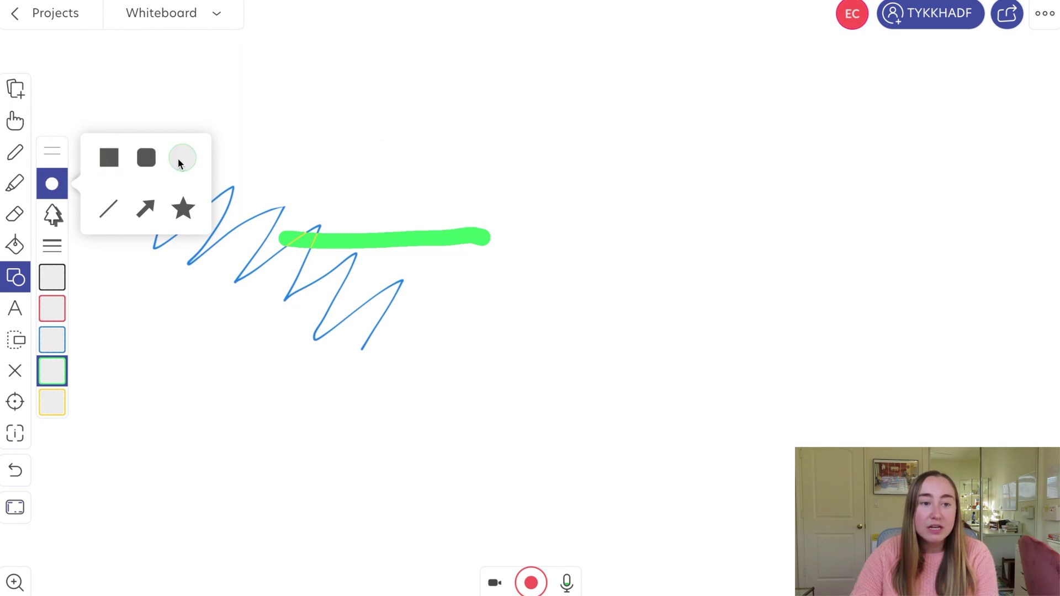
pyautogui.click(52, 402)
pyautogui.moveTo(283, 129); pyautogui.dragTo(440, 289)
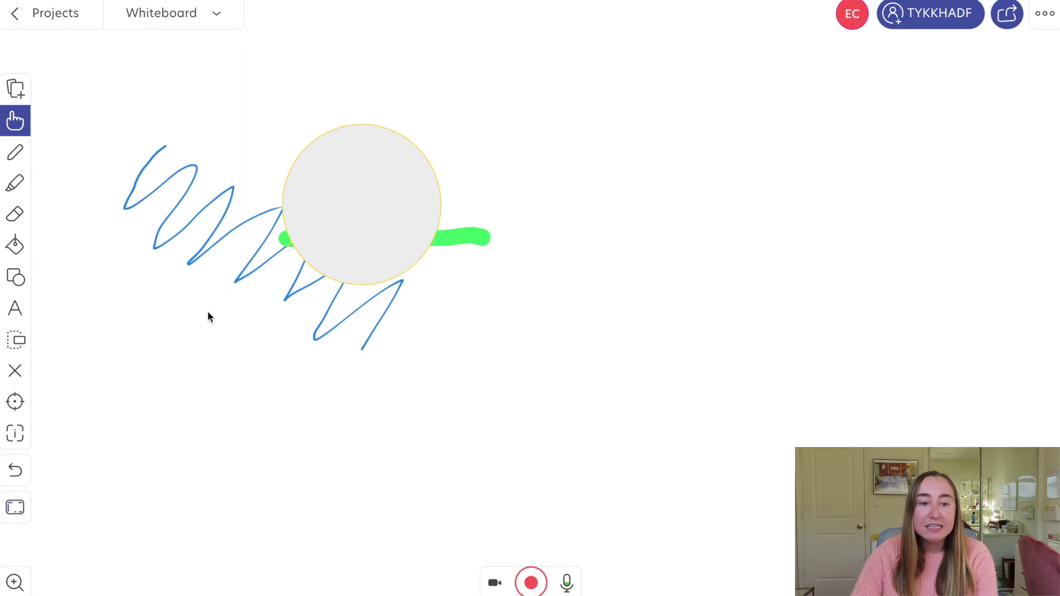
# Fill the circle with yellow.
pyautogui.click(359, 202)
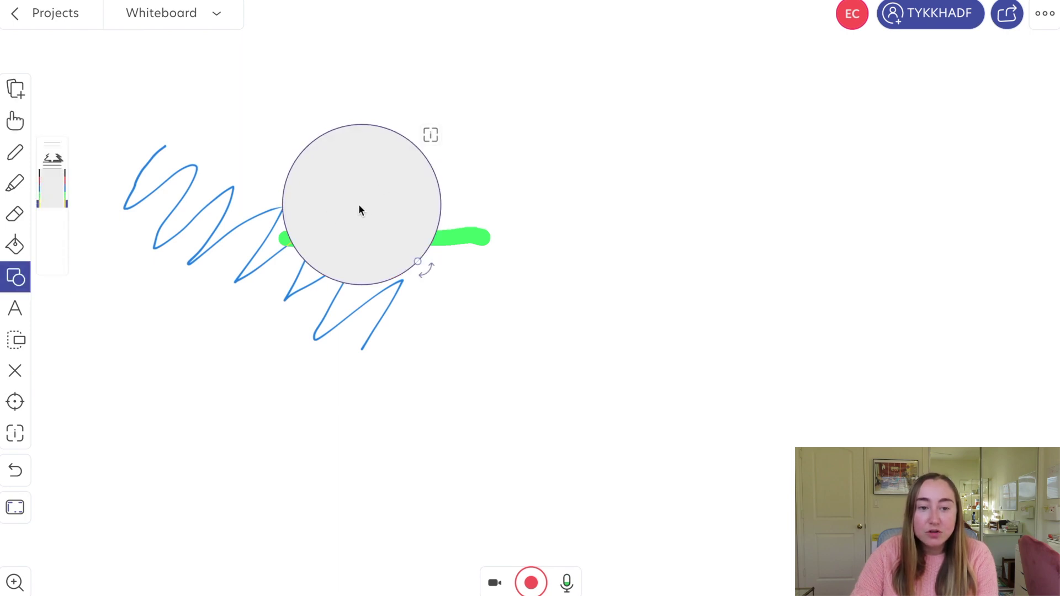
pyautogui.click(18, 246)
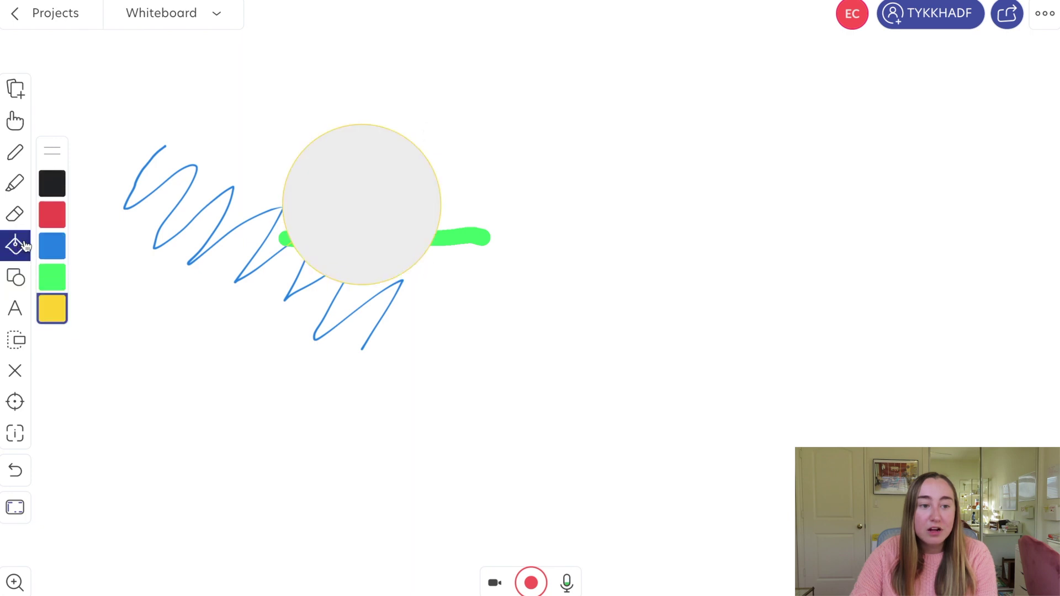
pyautogui.click(52, 308)
pyautogui.click(365, 205)
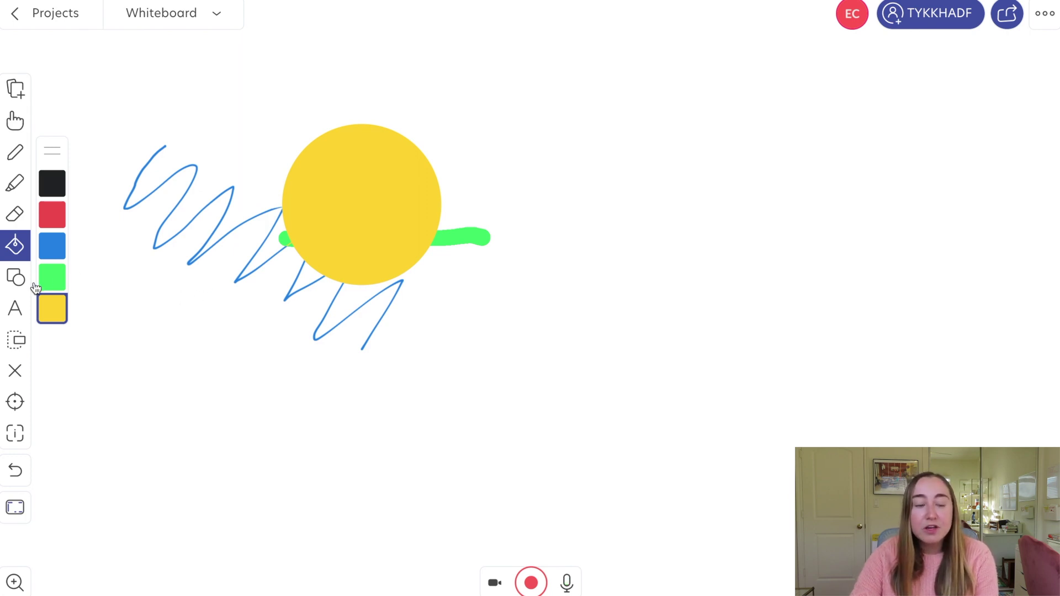
# Add a text box above the yellow circle reading "Welcome to My Presentation!".
pyautogui.click(12, 315)
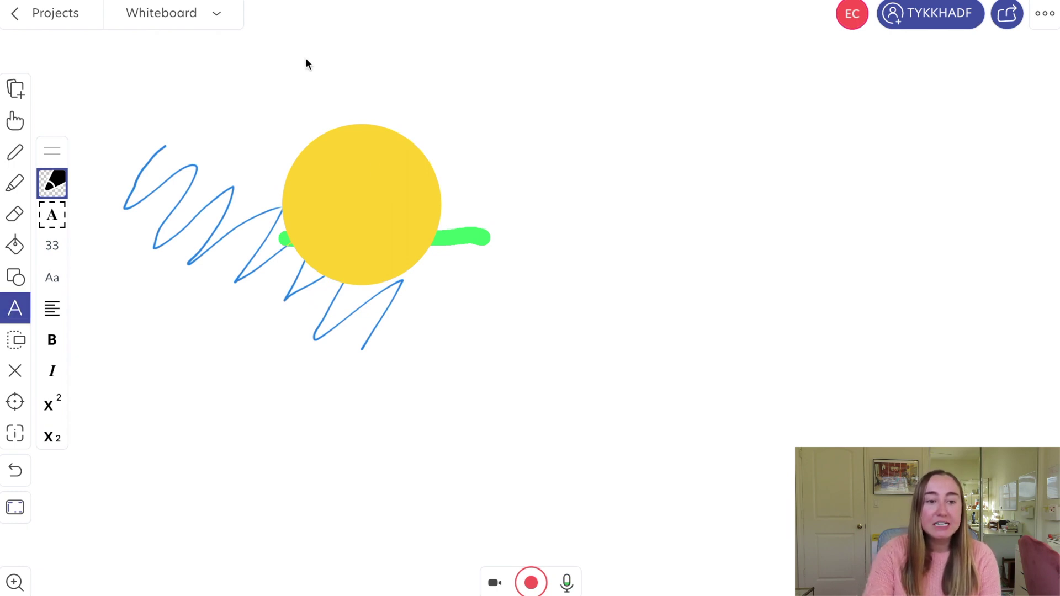
pyautogui.moveTo(291, 58); pyautogui.dragTo(376, 101)
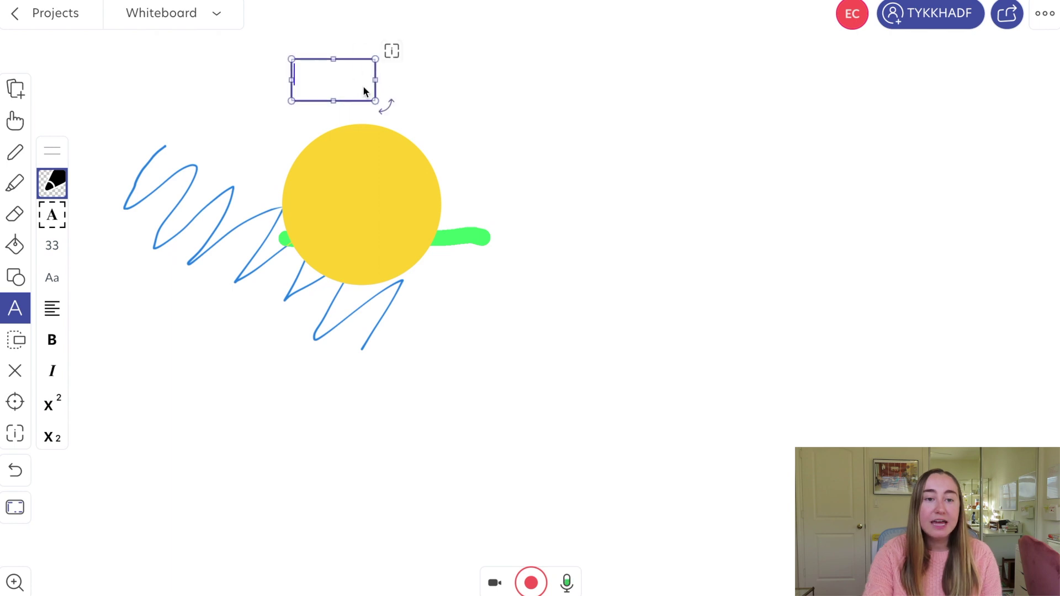
pyautogui.write('Wel')
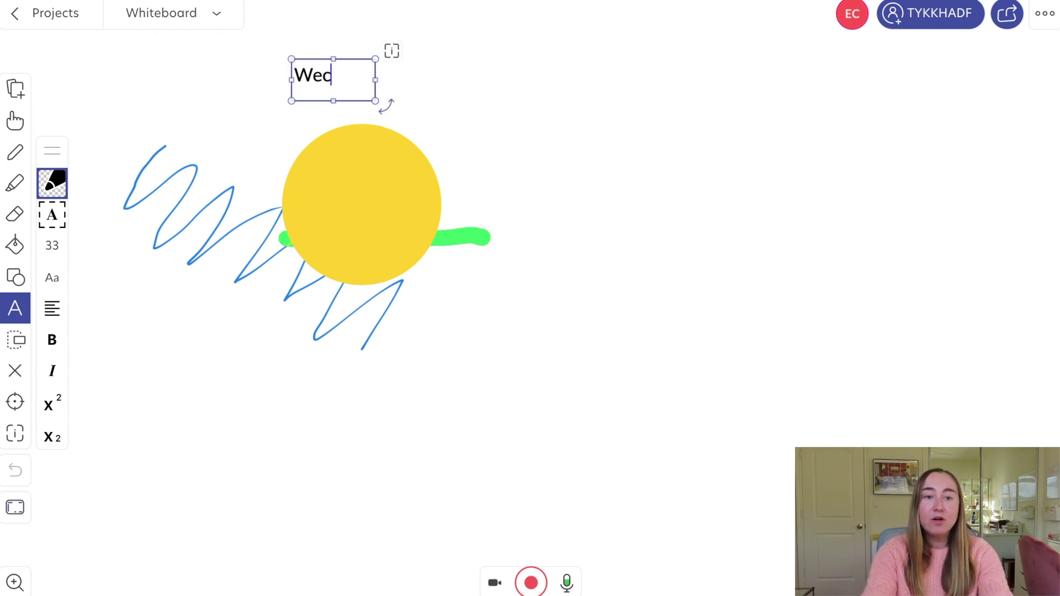
pyautogui.write('come to M')
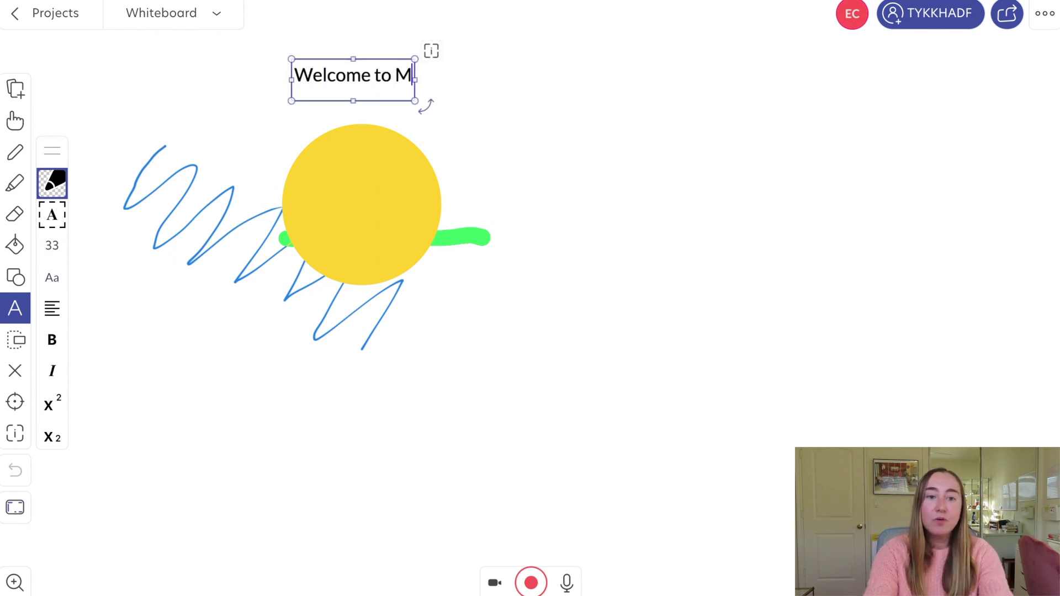
pyautogui.write('y Presentation!')
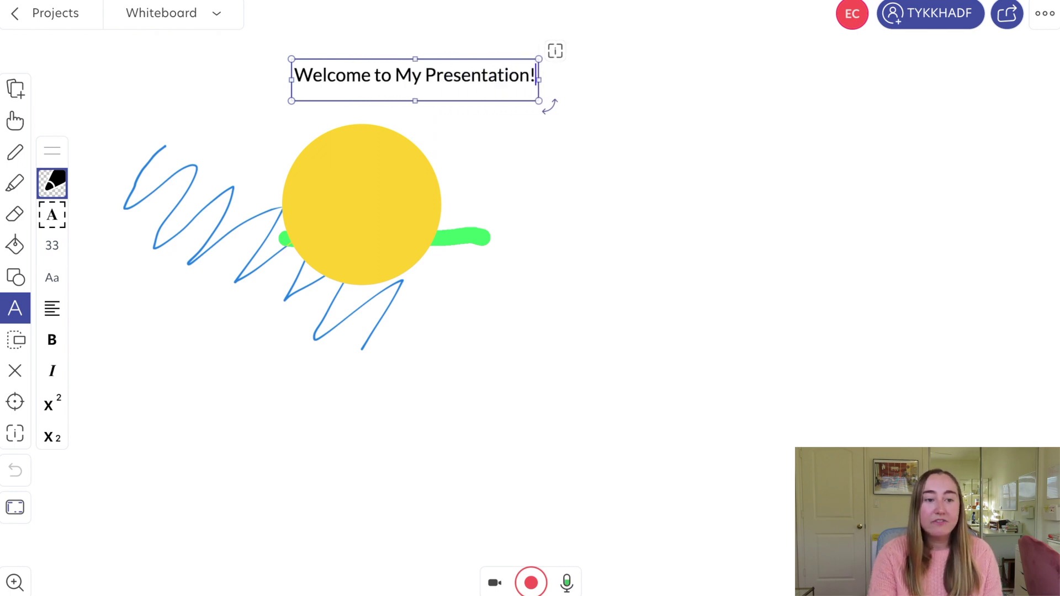
# Change the font of the whole title text to Frederickanam the Great.
pyautogui.click(54, 279)
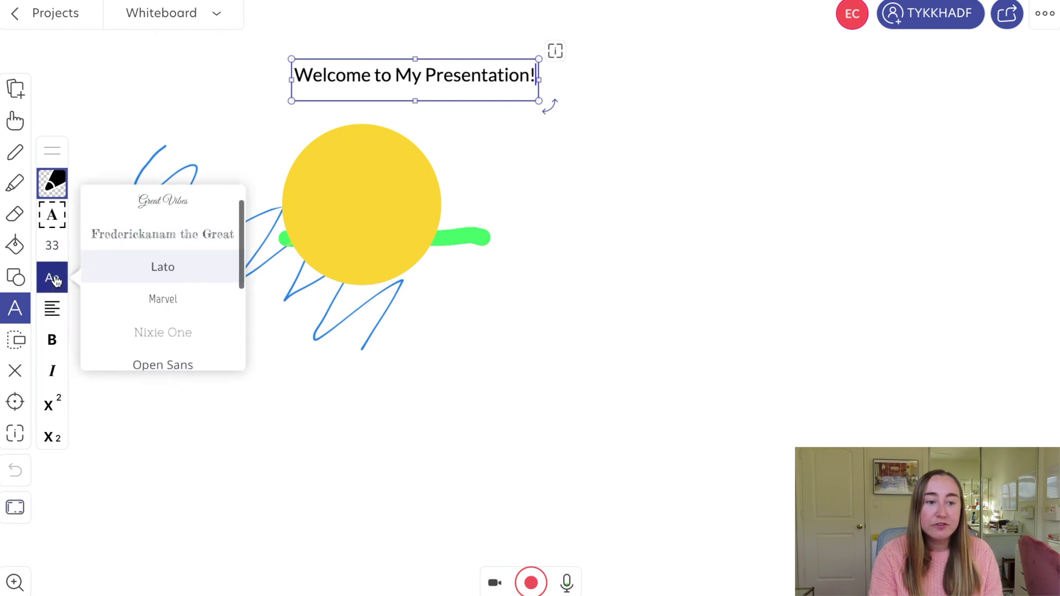
pyautogui.click(162, 242)
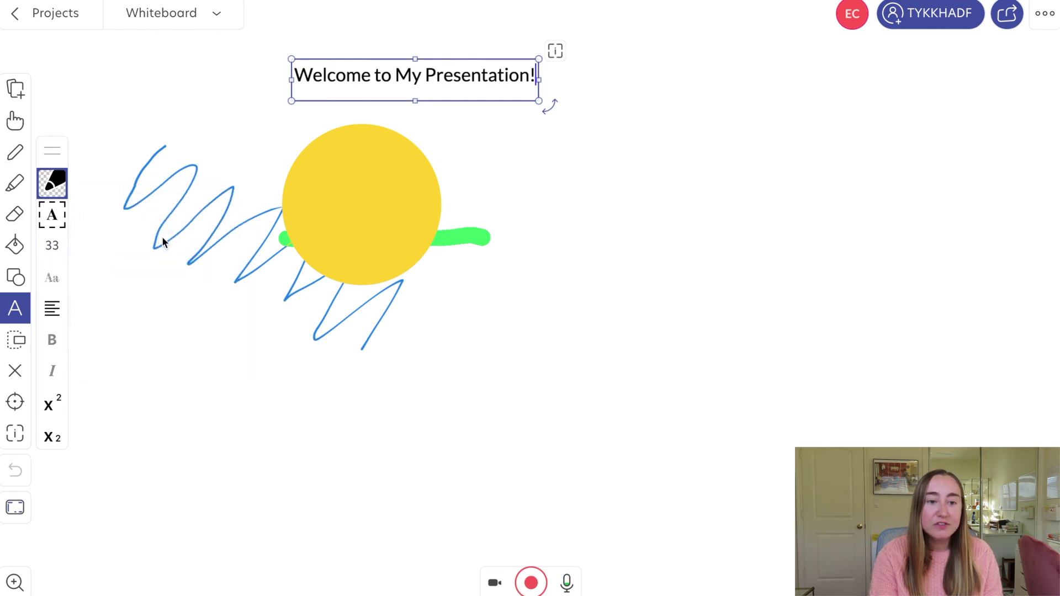
pyautogui.tripleClick(506, 75)
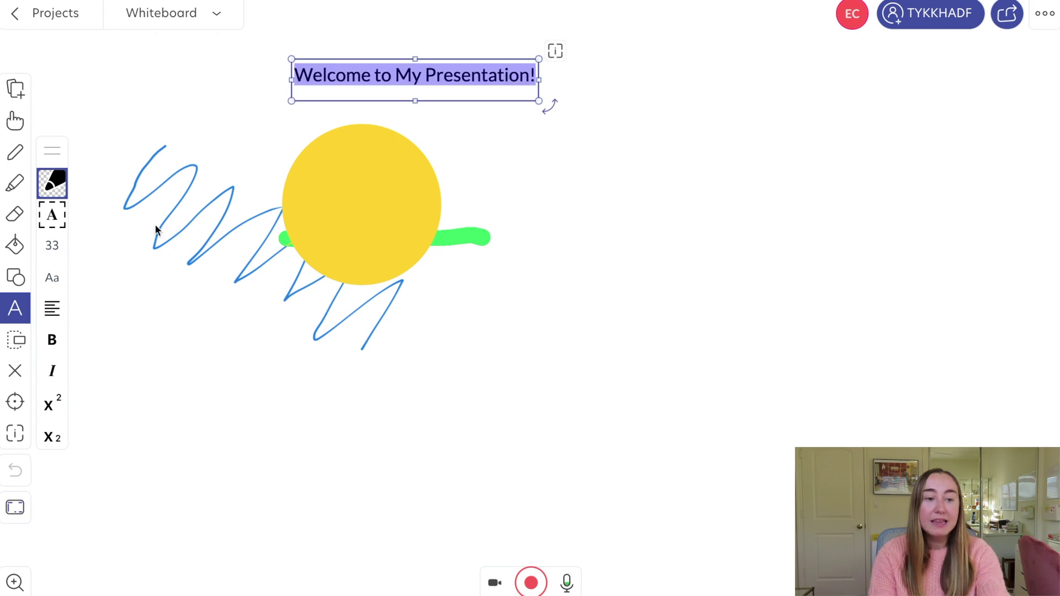
pyautogui.click(54, 278)
pyautogui.click(193, 239)
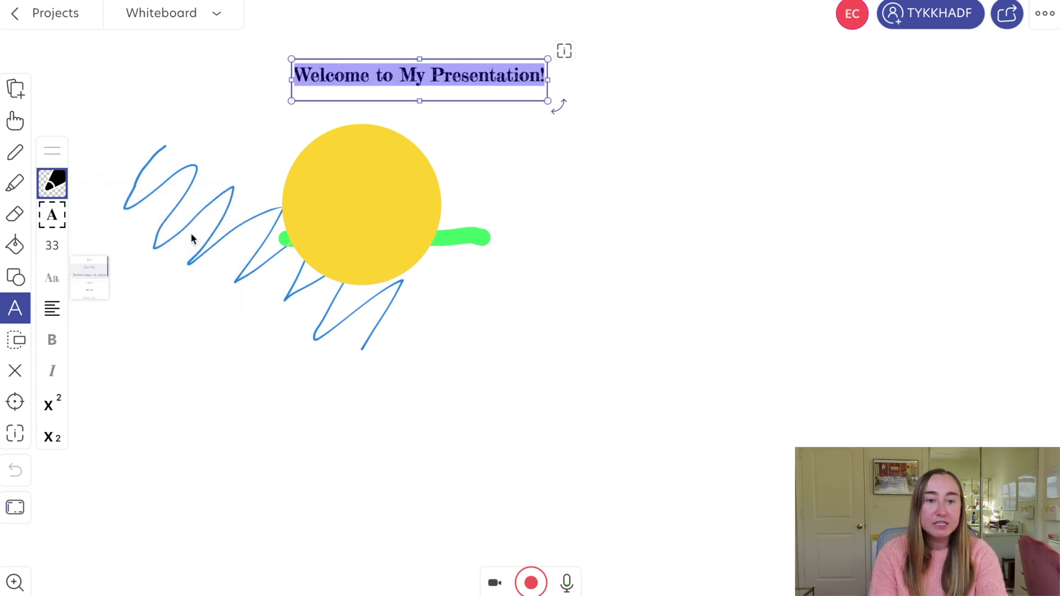
# Enlarge the title's text box and set its font size to 53.
pyautogui.moveTo(549, 102); pyautogui.dragTo(708, 126)
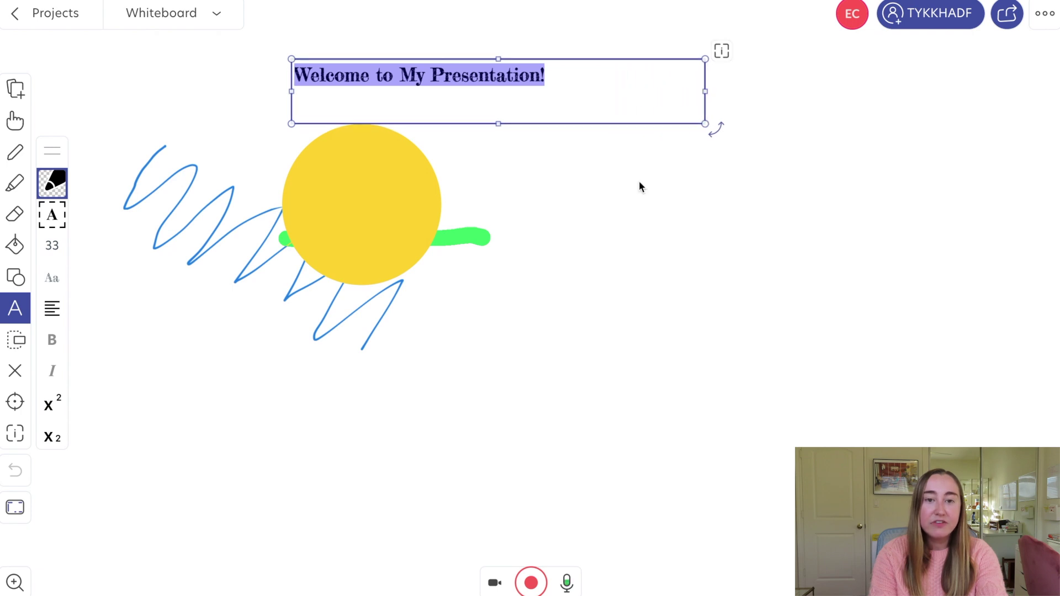
pyautogui.click(55, 245)
pyautogui.click(160, 247)
pyautogui.click(160, 247)
pyautogui.click(159, 247)
pyautogui.click(160, 247)
pyautogui.click(160, 246)
pyautogui.click(160, 247)
pyautogui.click(160, 247)
pyautogui.click(160, 247)
pyautogui.click(160, 247)
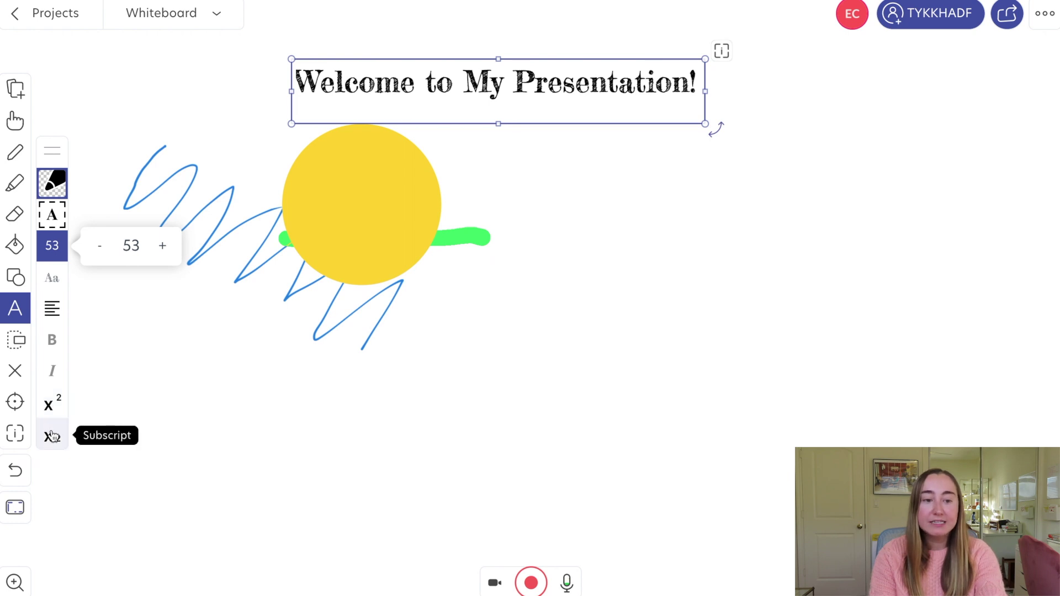
pyautogui.click(166, 349)
pyautogui.click(165, 349)
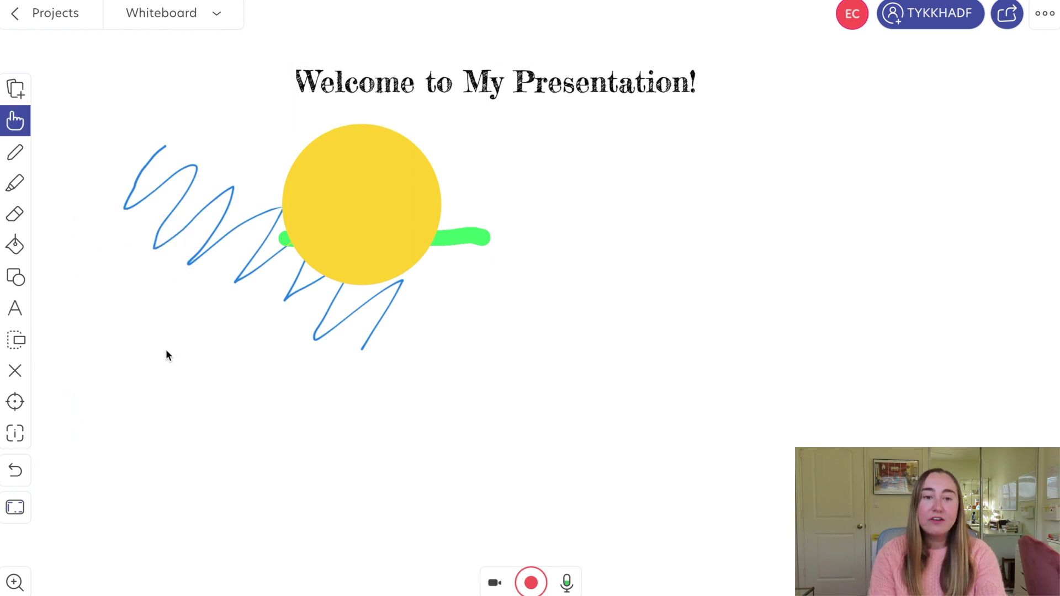
# Nudge the title's text box slightly downward and widen it by extending its left edge.
pyautogui.moveTo(431, 83)
pyautogui.mouseDown()
pyautogui.moveTo(452, 98)
pyautogui.moveTo(498, 96)
pyautogui.moveTo(451, 107)
pyautogui.moveTo(430, 88)
pyautogui.mouseUp()
pyautogui.click(431, 88)
pyautogui.moveTo(292, 97); pyautogui.dragTo(233, 102)
# Center-align the title text within its text box.
pyautogui.moveTo(343, 91); pyautogui.dragTo(396, 96)
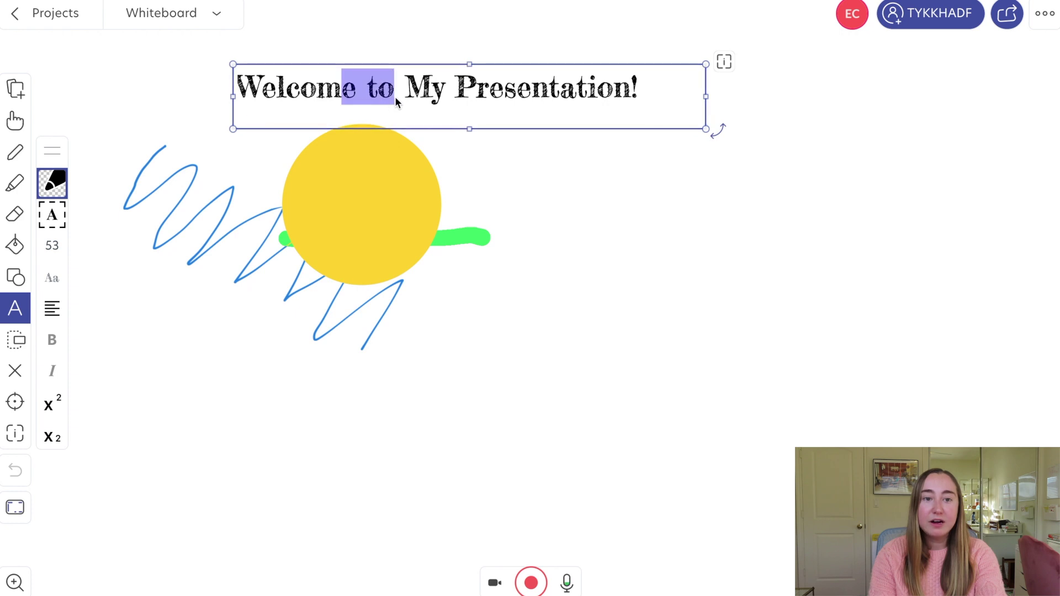
pyautogui.click(52, 308)
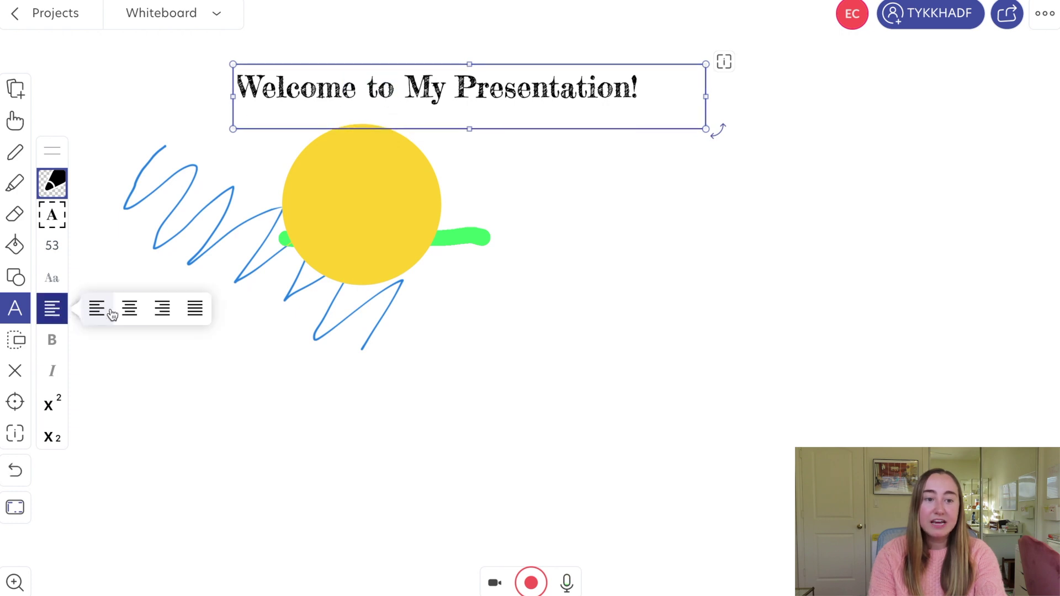
pyautogui.click(131, 309)
pyautogui.press('Escape')
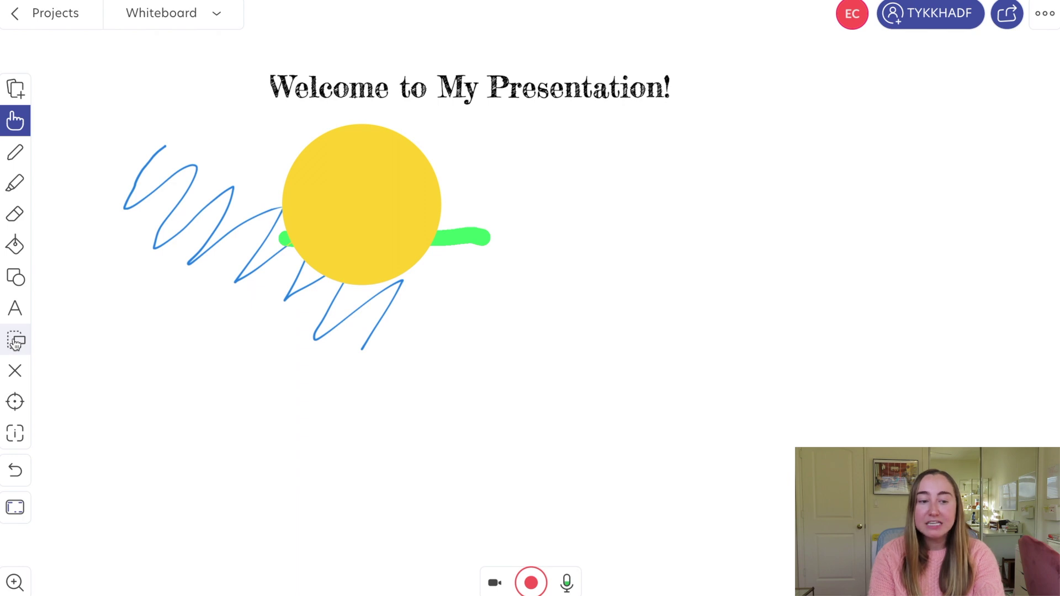
# Delete the circle's yellow fill and the circle itself with the Delete tool.
pyautogui.click(15, 380)
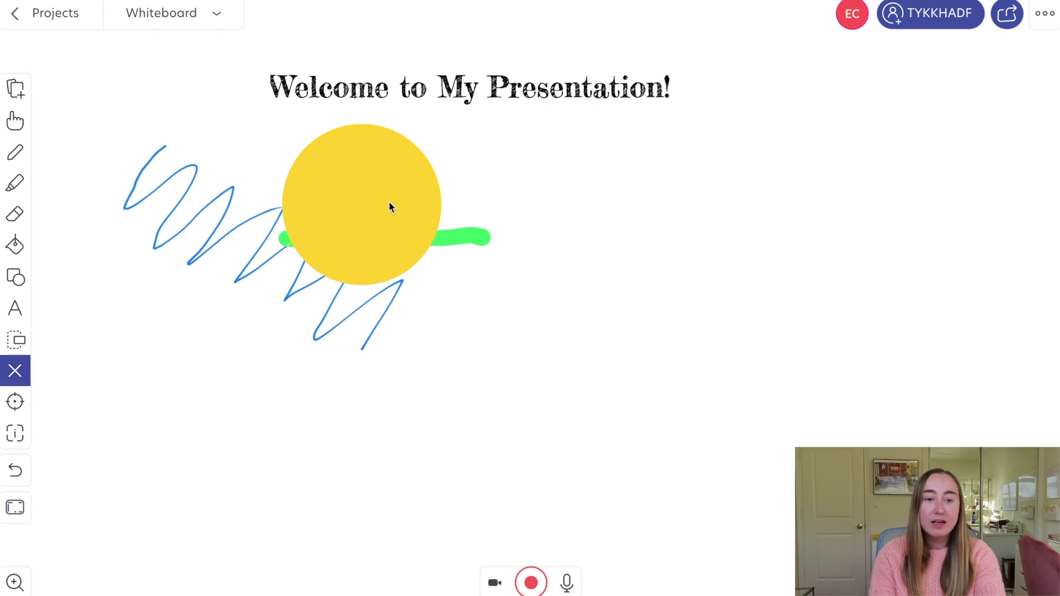
pyautogui.moveTo(388, 202)
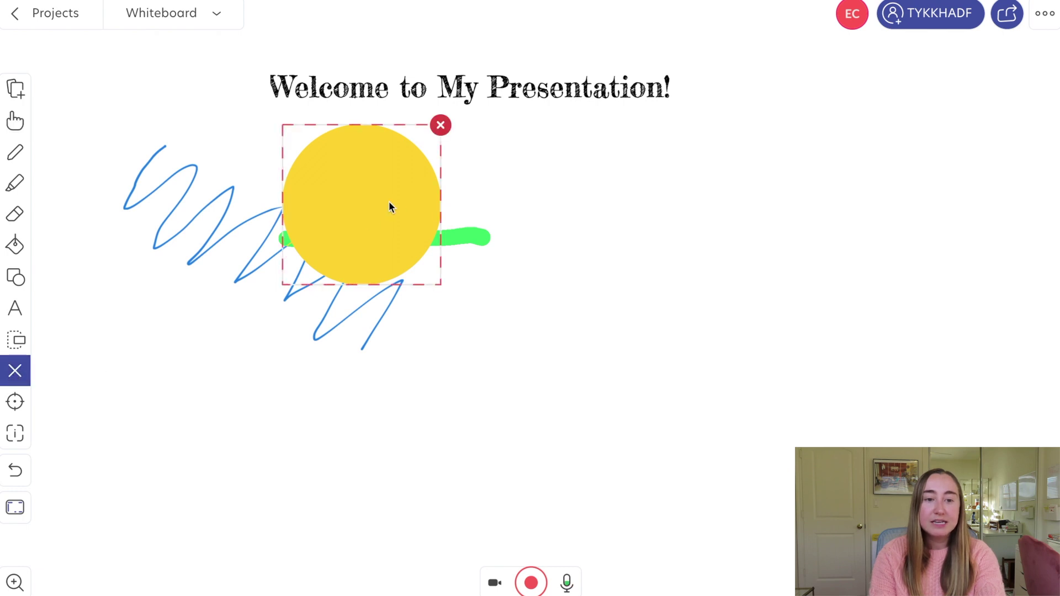
pyautogui.click(441, 125)
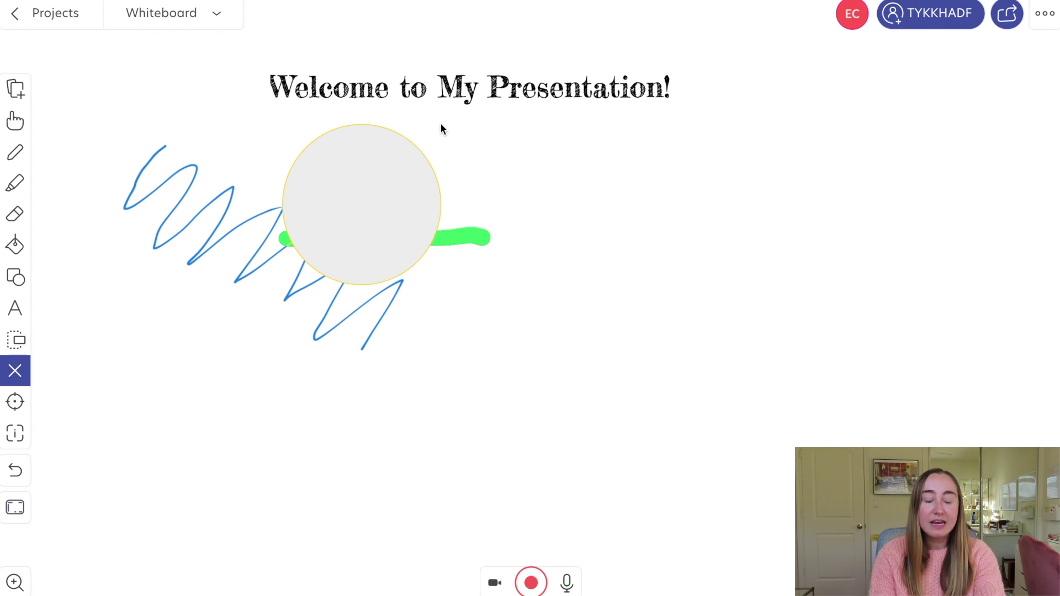
pyautogui.moveTo(391, 183)
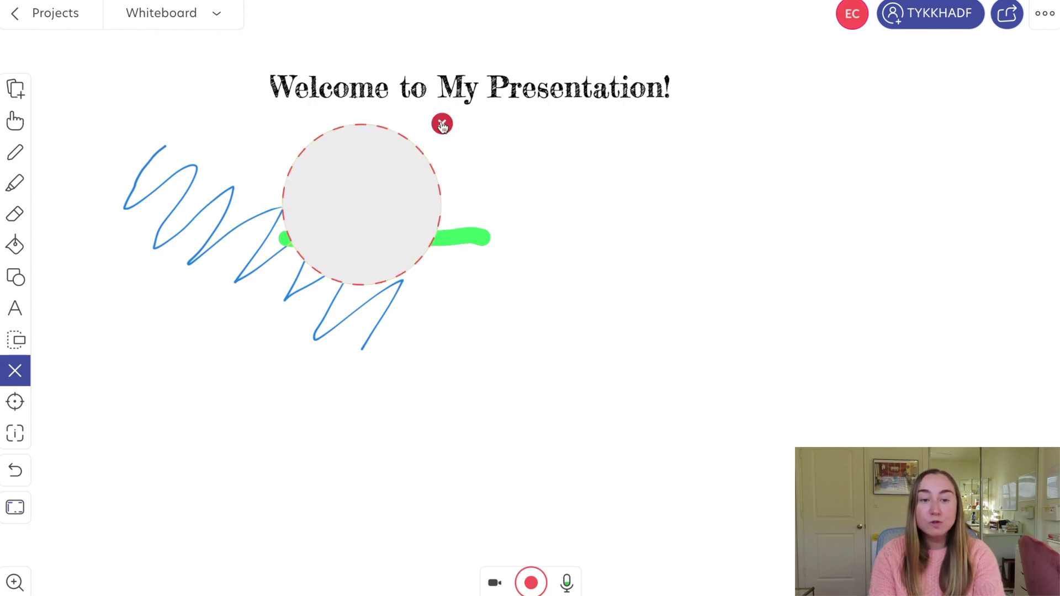
pyautogui.click(441, 125)
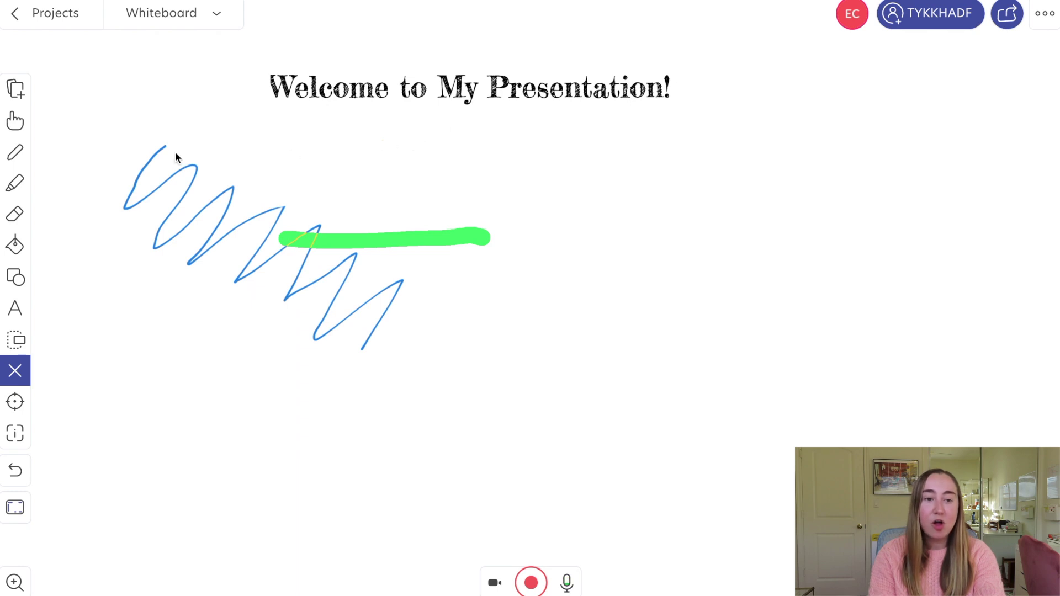
# Delete the blue zigzag and the green stroke together, keeping only the title.
pyautogui.moveTo(87, 140)
pyautogui.mouseDown()
pyautogui.moveTo(458, 349)
pyautogui.moveTo(538, 375)
pyautogui.mouseUp()
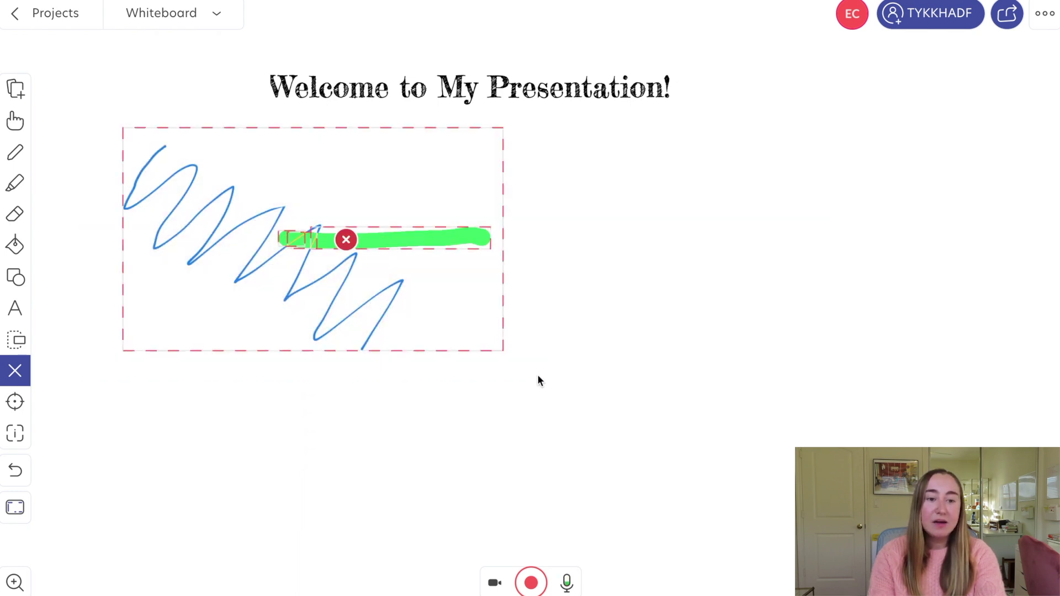
pyautogui.click(345, 242)
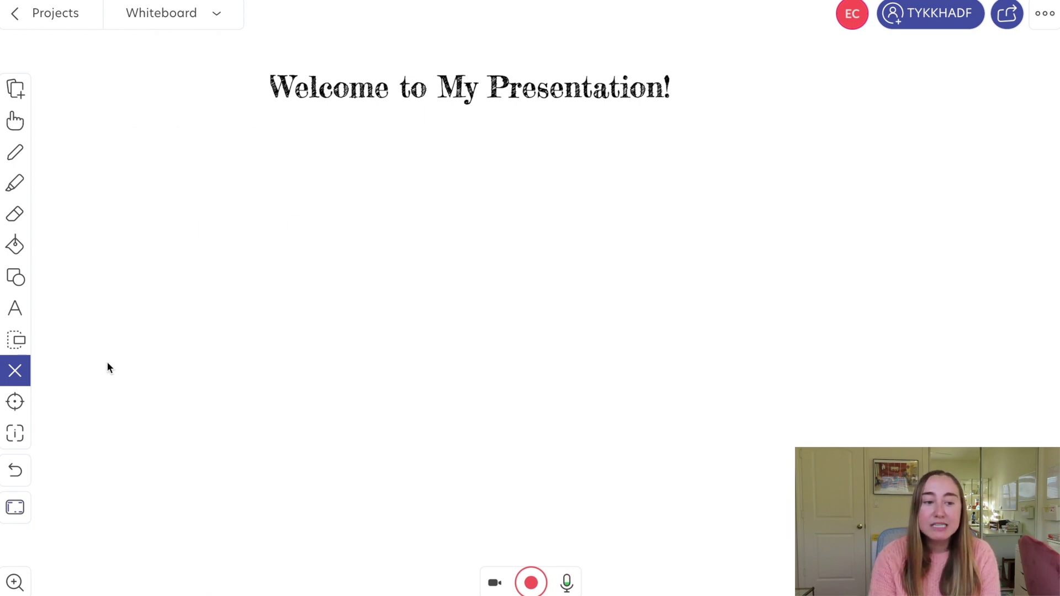
# Demonstrate the laser pointer by moving it across and around the title text.
pyautogui.click(19, 406)
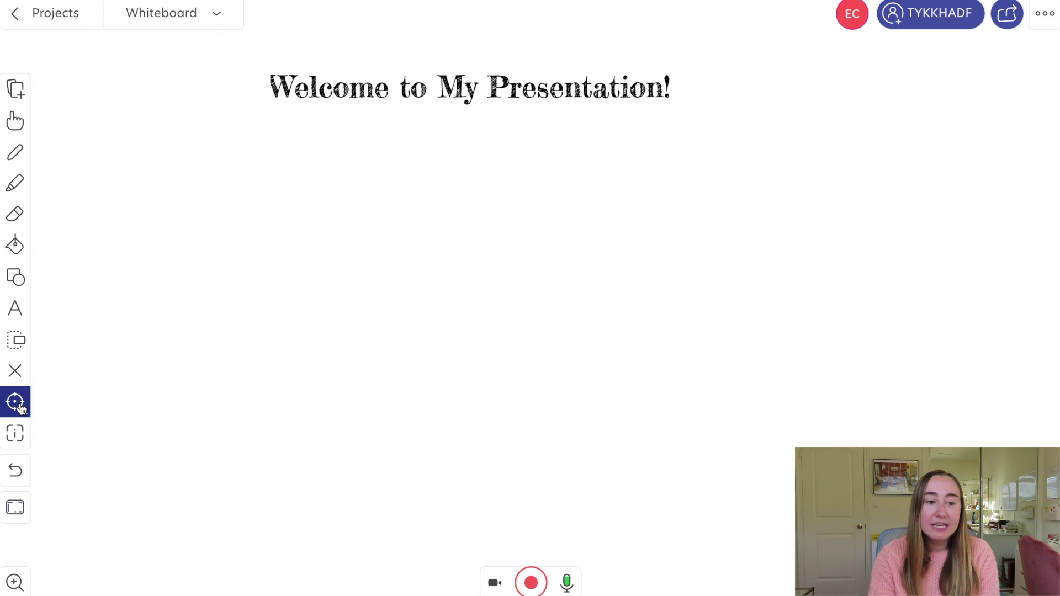
pyautogui.moveTo(254, 116); pyautogui.dragTo(437, 95)
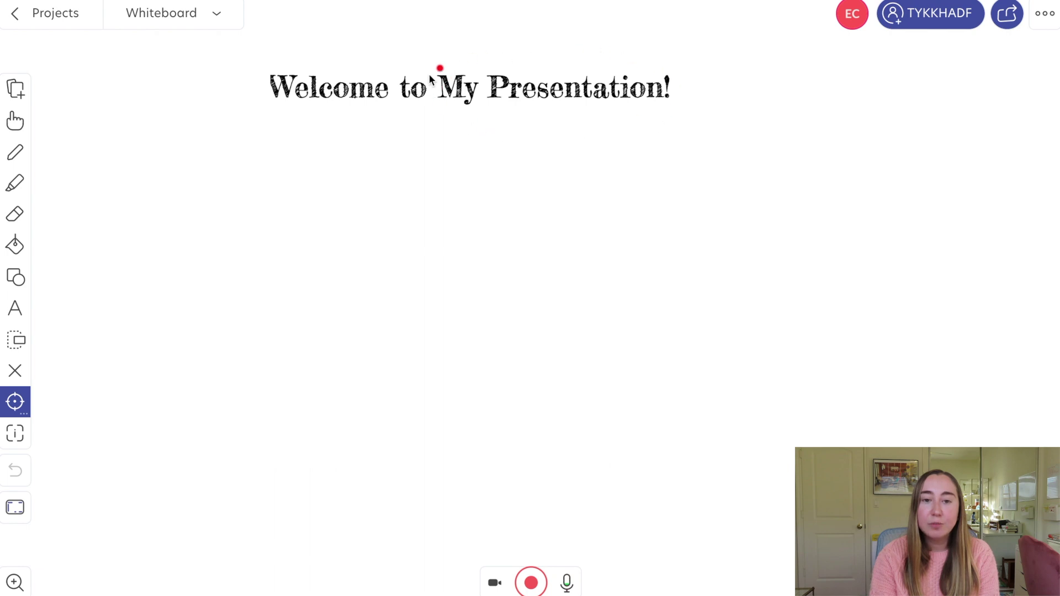
pyautogui.moveTo(668, 103)
pyautogui.mouseDown()
pyautogui.moveTo(438, 77)
pyautogui.moveTo(681, 105)
pyautogui.moveTo(436, 80)
pyautogui.moveTo(681, 100)
pyautogui.mouseUp()
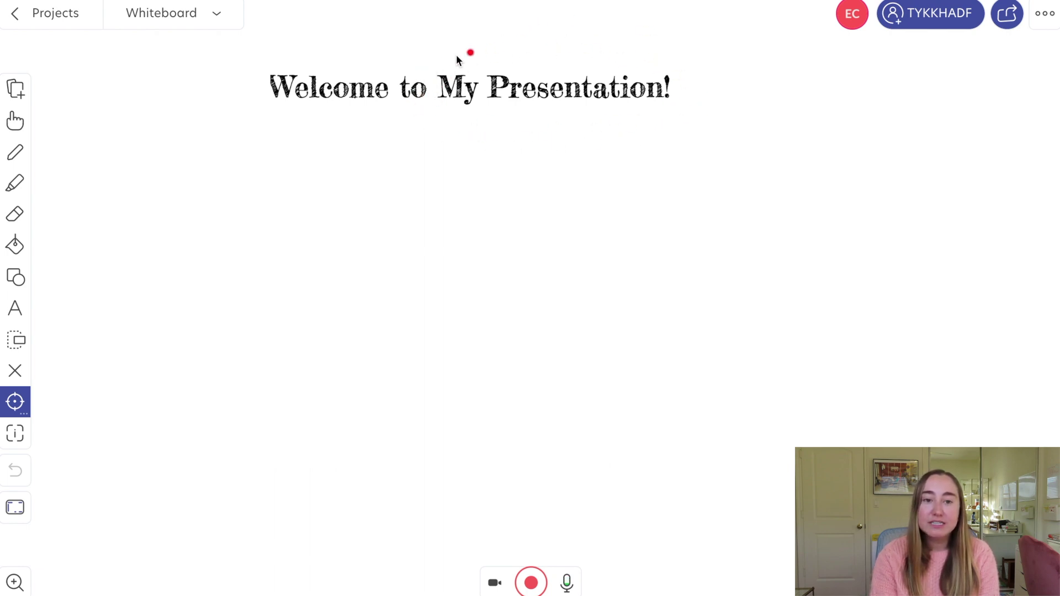
pyautogui.moveTo(707, 74); pyautogui.dragTo(445, 138)
pyautogui.moveTo(668, 83); pyautogui.dragTo(526, 124)
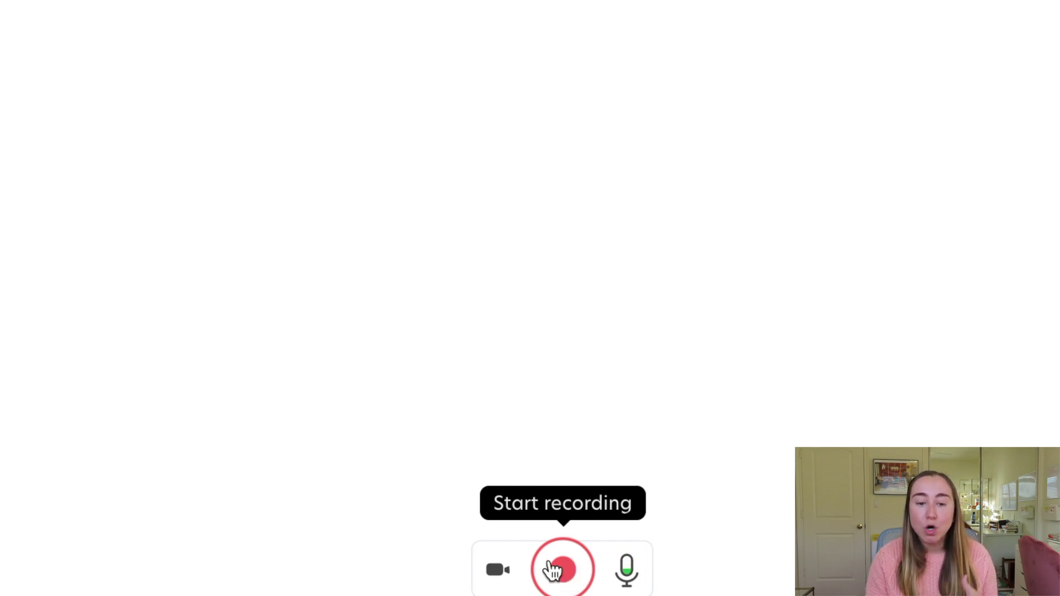
pyautogui.click(552, 557)
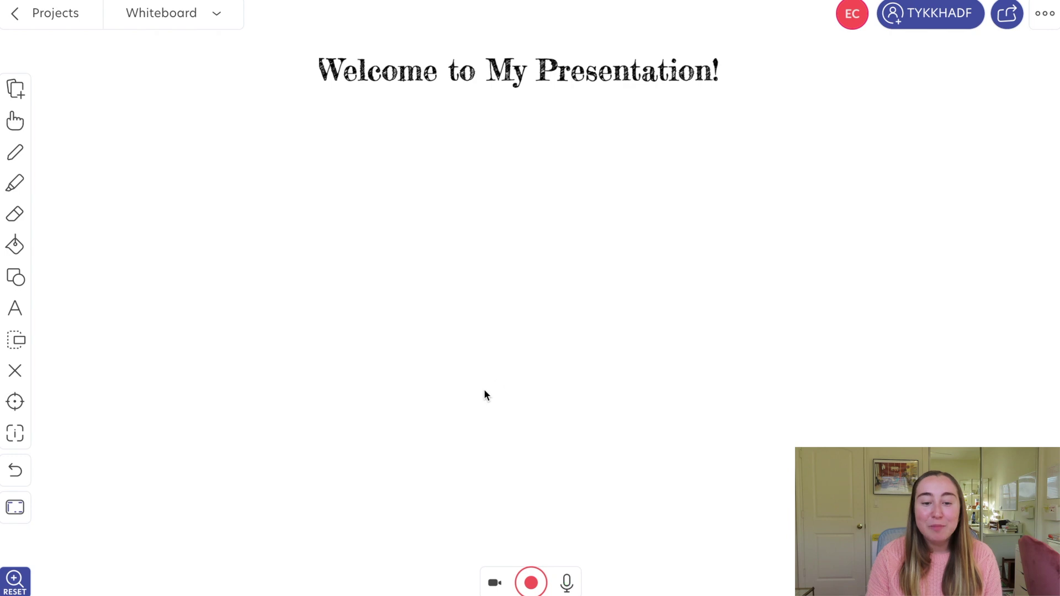
# Start recording the whiteboard and draw a blue stick figure with long hair and a smiling face below the title.
pyautogui.click(531, 582)
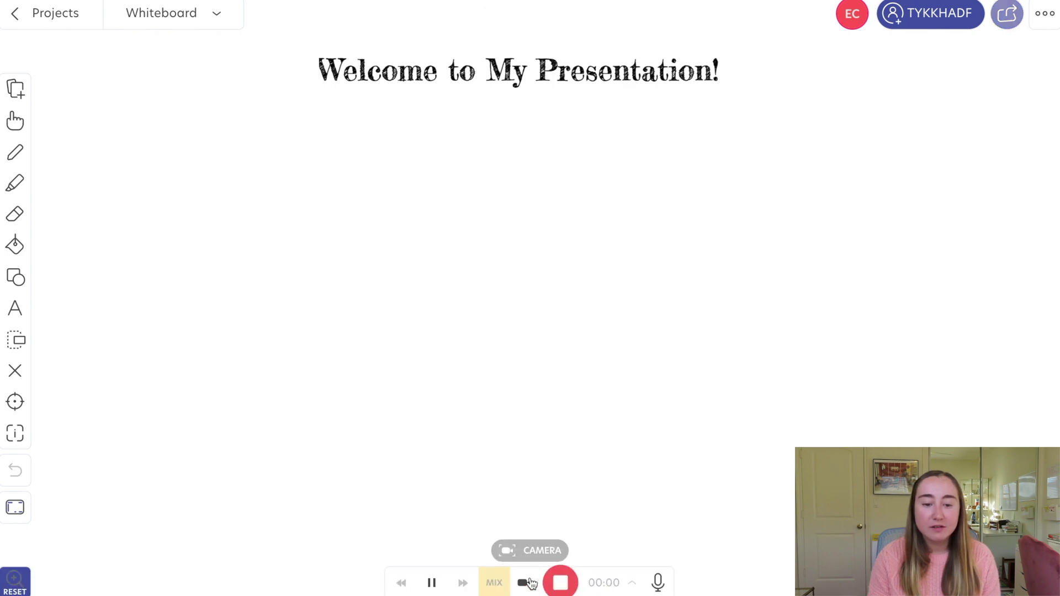
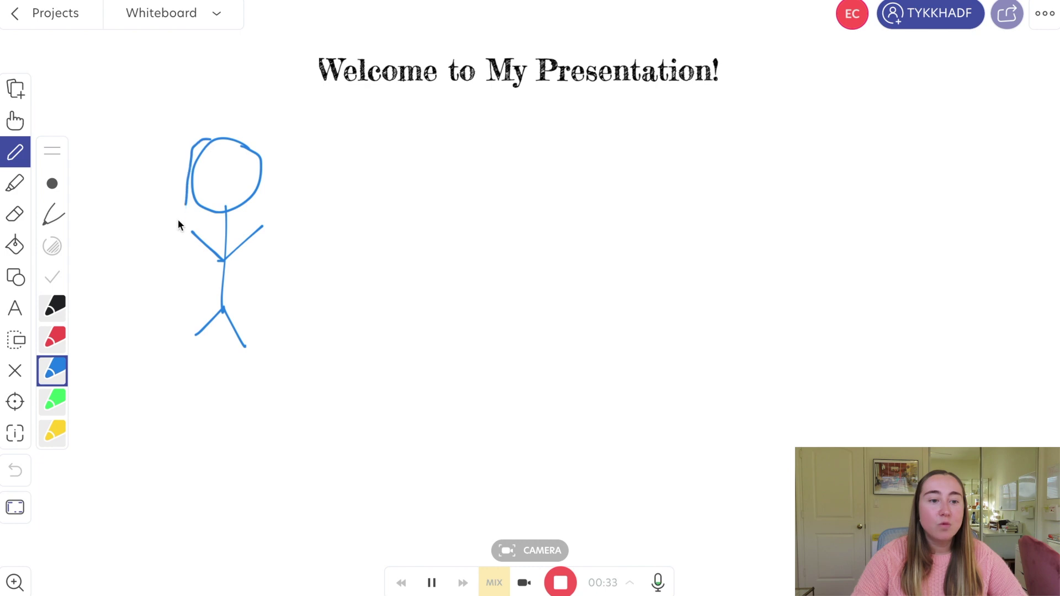
pyautogui.moveTo(210, 138); pyautogui.dragTo(235, 122)
pyautogui.moveTo(274, 219); pyautogui.dragTo(312, 211)
pyautogui.moveTo(215, 164)
pyautogui.mouseDown()
pyautogui.moveTo(238, 160)
pyautogui.moveTo(246, 173)
pyautogui.mouseUp()
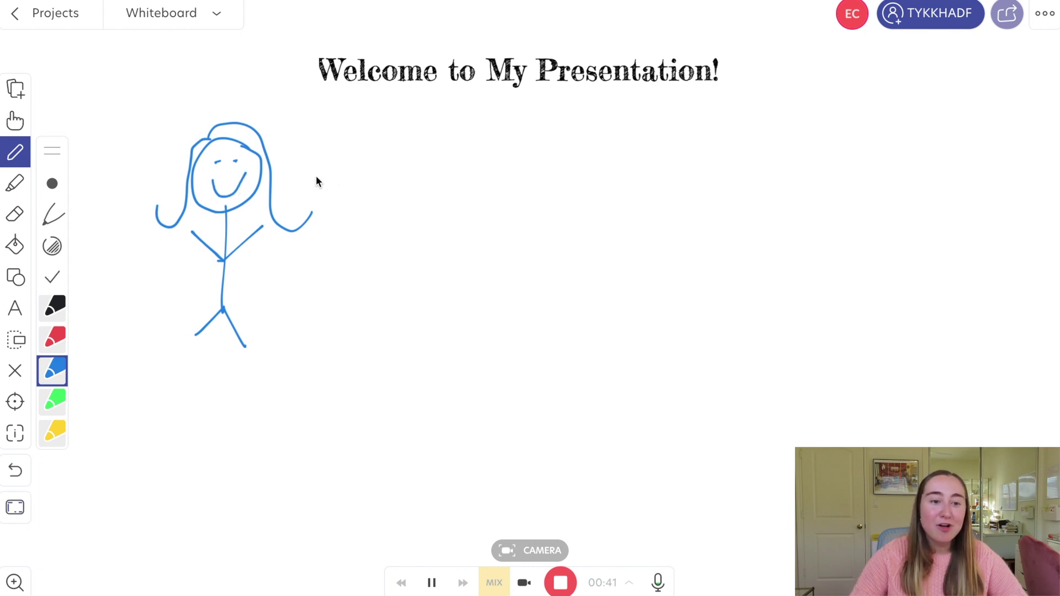
# Draw a blue arrow pointing at the stick figure's hair and handwrite the label "hair" beside it.
pyautogui.moveTo(286, 179)
pyautogui.mouseDown()
pyautogui.moveTo(357, 159)
pyautogui.moveTo(286, 175)
pyautogui.moveTo(307, 180)
pyautogui.mouseUp()
pyautogui.moveTo(381, 141)
pyautogui.mouseDown()
pyautogui.moveTo(394, 173)
pyautogui.moveTo(415, 154)
pyautogui.moveTo(416, 175)
pyautogui.moveTo(457, 155)
pyautogui.mouseUp()
pyautogui.click(432, 145)
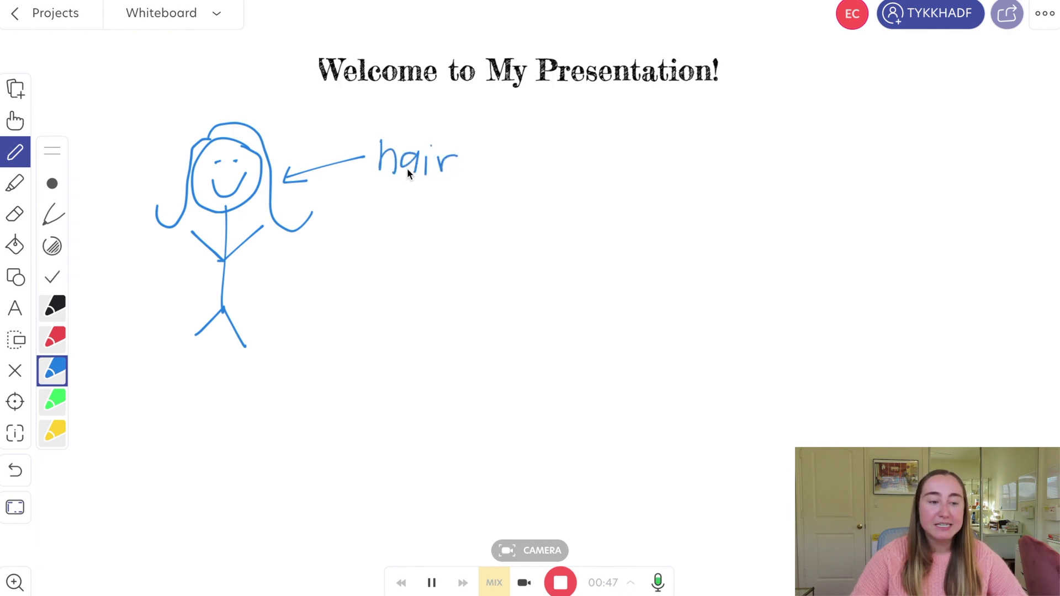
# Add a text box reading "stick figure!" and place it beside the figure's lower body.
pyautogui.click(15, 307)
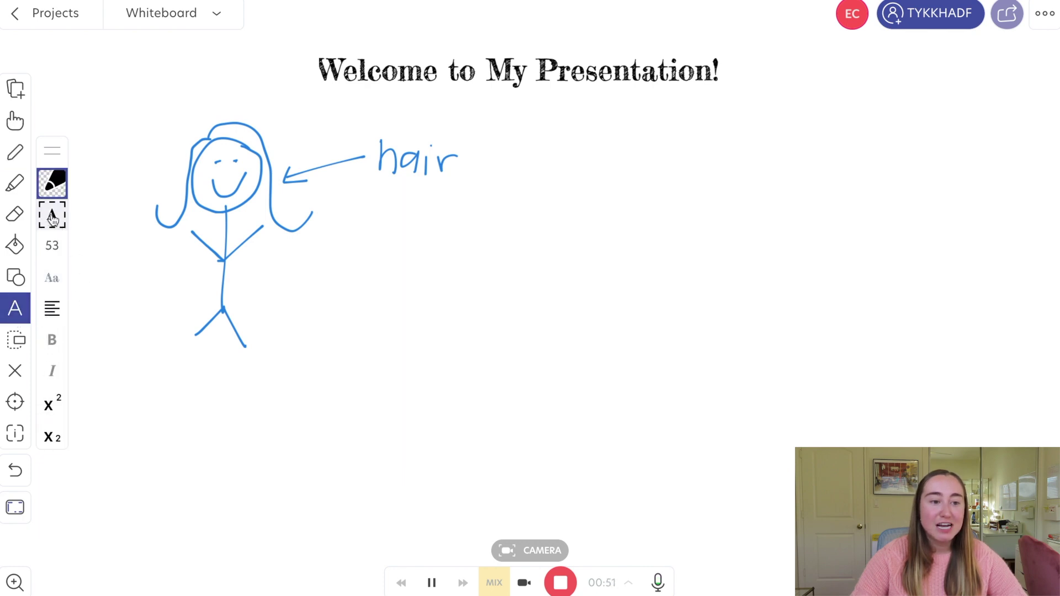
pyautogui.moveTo(408, 290); pyautogui.dragTo(451, 287)
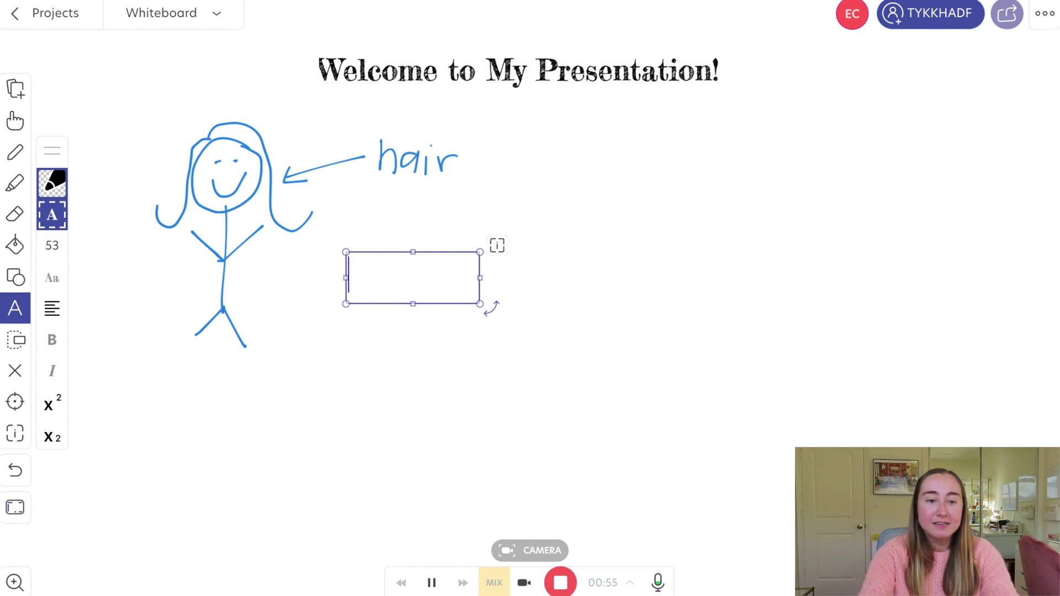
pyautogui.write('stick figure!')
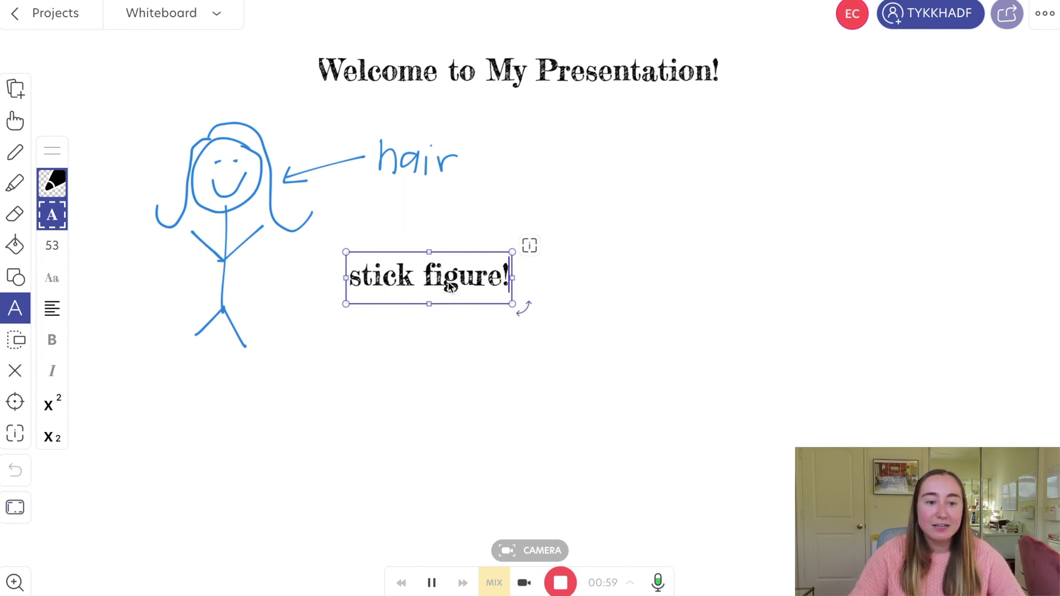
pyautogui.click(389, 287)
pyautogui.click(15, 120)
pyautogui.moveTo(433, 284); pyautogui.dragTo(336, 288)
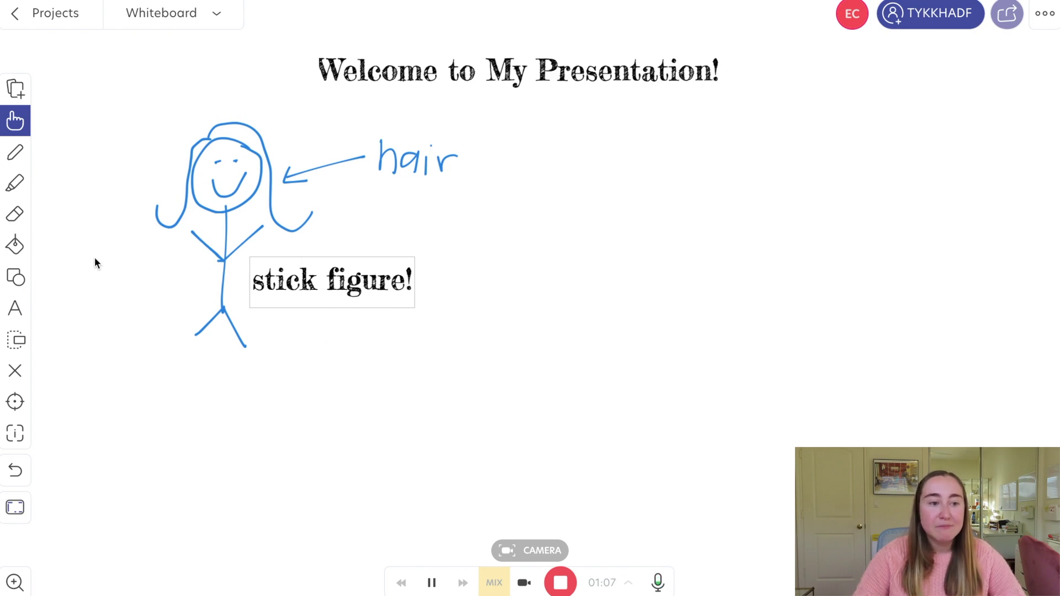
# Handwrite the equation "2+7=9" in red with the pen, in the empty area beside the stick figure.
pyautogui.click(15, 154)
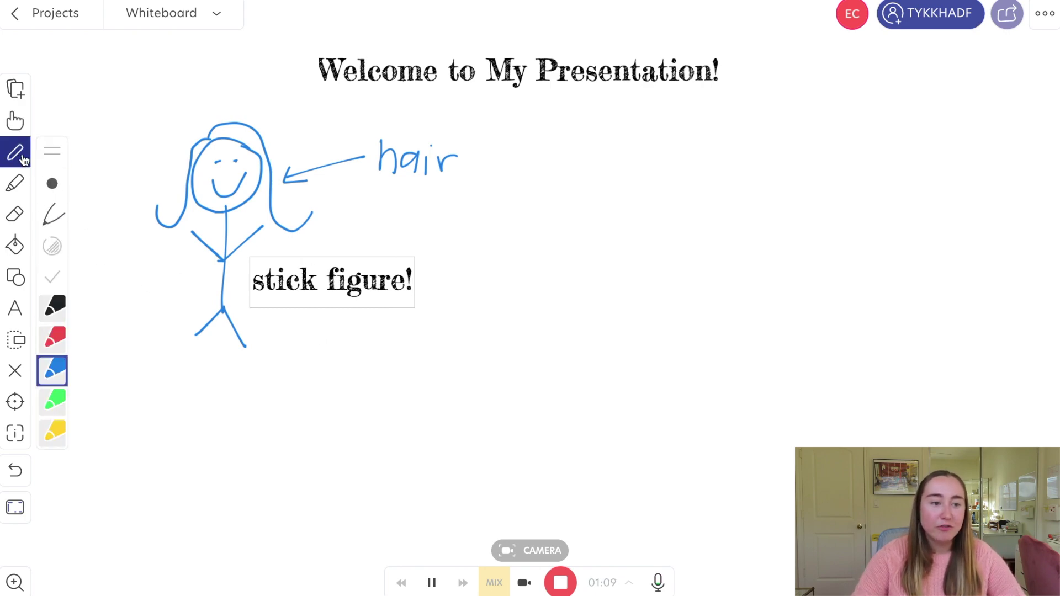
pyautogui.click(56, 337)
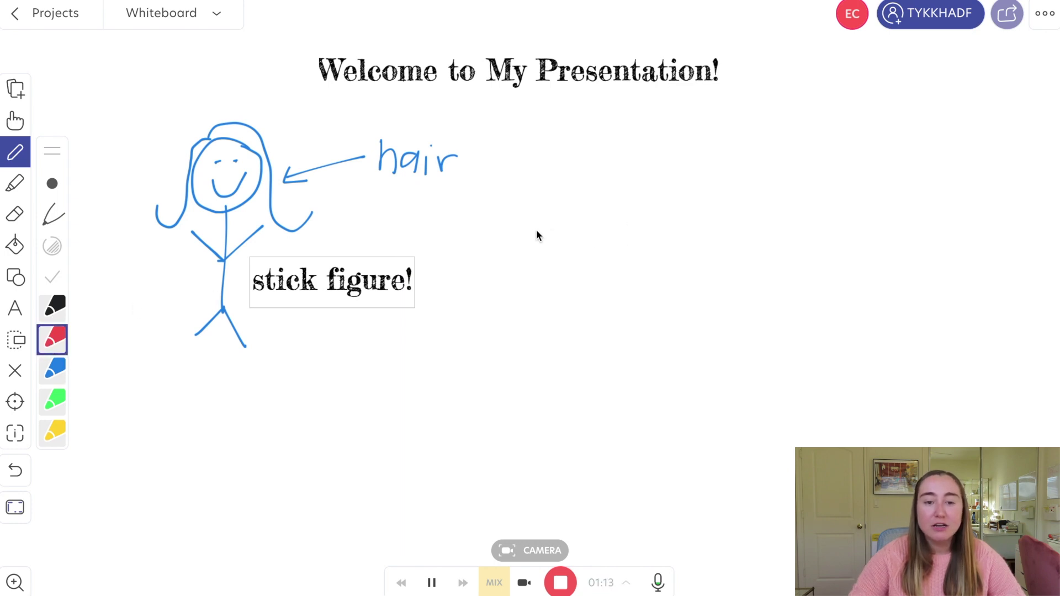
pyautogui.moveTo(508, 237)
pyautogui.mouseDown()
pyautogui.moveTo(505, 273)
pyautogui.moveTo(568, 267)
pyautogui.moveTo(598, 243)
pyautogui.moveTo(635, 240)
pyautogui.moveTo(623, 282)
pyautogui.mouseUp()
pyautogui.moveTo(671, 250)
pyautogui.mouseDown()
pyautogui.moveTo(697, 249)
pyautogui.moveTo(698, 266)
pyautogui.mouseUp()
pyautogui.moveTo(752, 224); pyautogui.dragTo(763, 231)
pyautogui.moveTo(753, 296); pyautogui.dragTo(751, 301)
# Handwrite the equation "2×7=14" in red directly below the addition equation.
pyautogui.moveTo(514, 326); pyautogui.dragTo(532, 319)
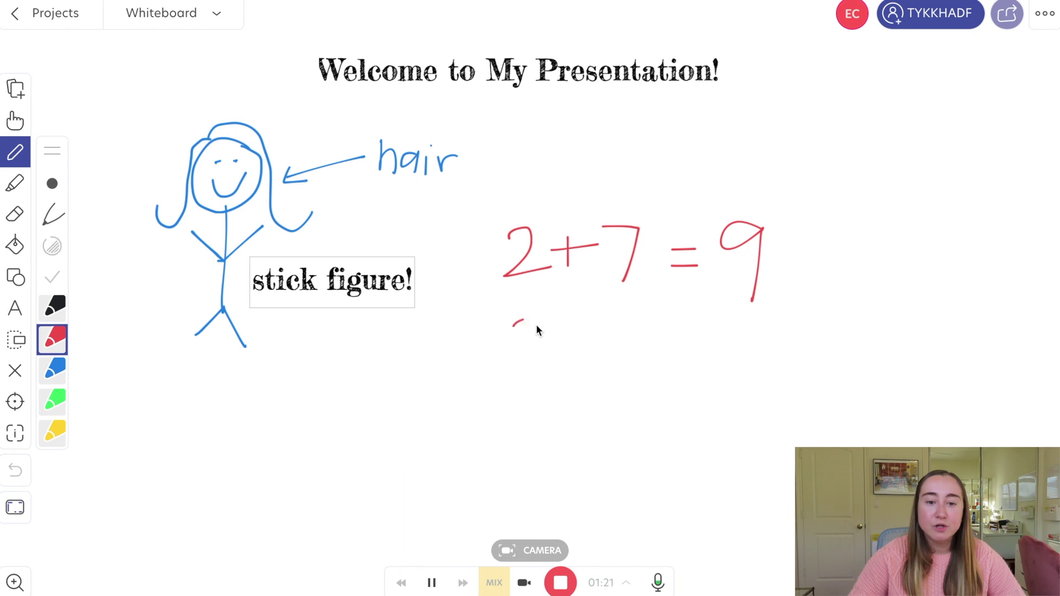
pyautogui.moveTo(557, 359); pyautogui.dragTo(557, 360)
pyautogui.moveTo(567, 324); pyautogui.dragTo(591, 366)
pyautogui.moveTo(591, 322)
pyautogui.mouseDown()
pyautogui.moveTo(563, 363)
pyautogui.moveTo(614, 322)
pyautogui.moveTo(622, 380)
pyautogui.mouseUp()
pyautogui.moveTo(672, 338); pyautogui.dragTo(700, 337)
pyautogui.moveTo(675, 352); pyautogui.dragTo(702, 353)
pyautogui.moveTo(729, 320)
pyautogui.mouseDown()
pyautogui.moveTo(729, 382)
pyautogui.moveTo(770, 344)
pyautogui.moveTo(775, 392)
pyautogui.mouseUp()
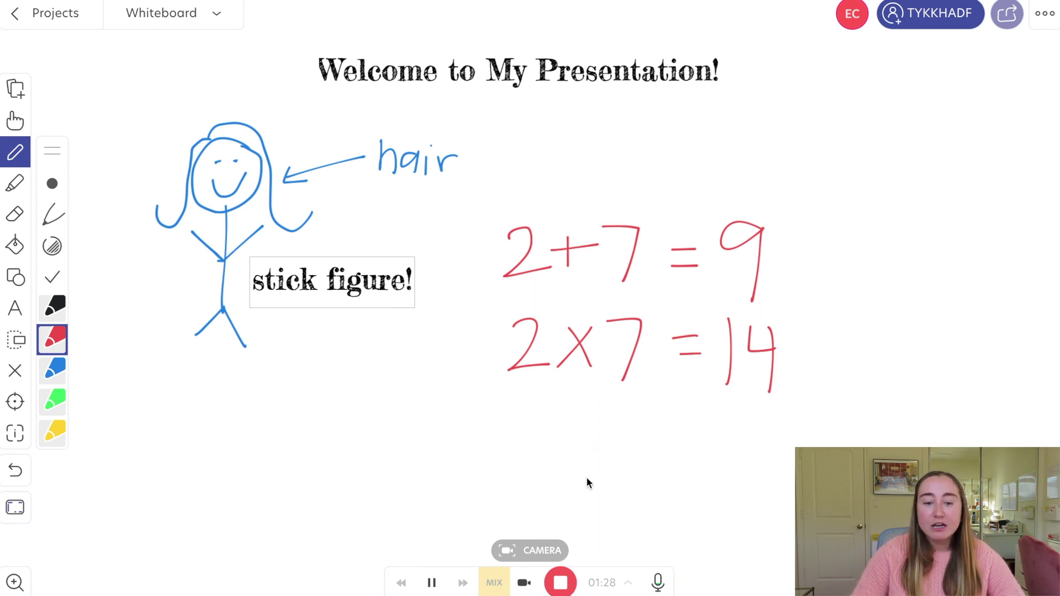
# Stop the recording and zoom its timeline out fully to show the recorded strokes and audio.
pyautogui.click(562, 585)
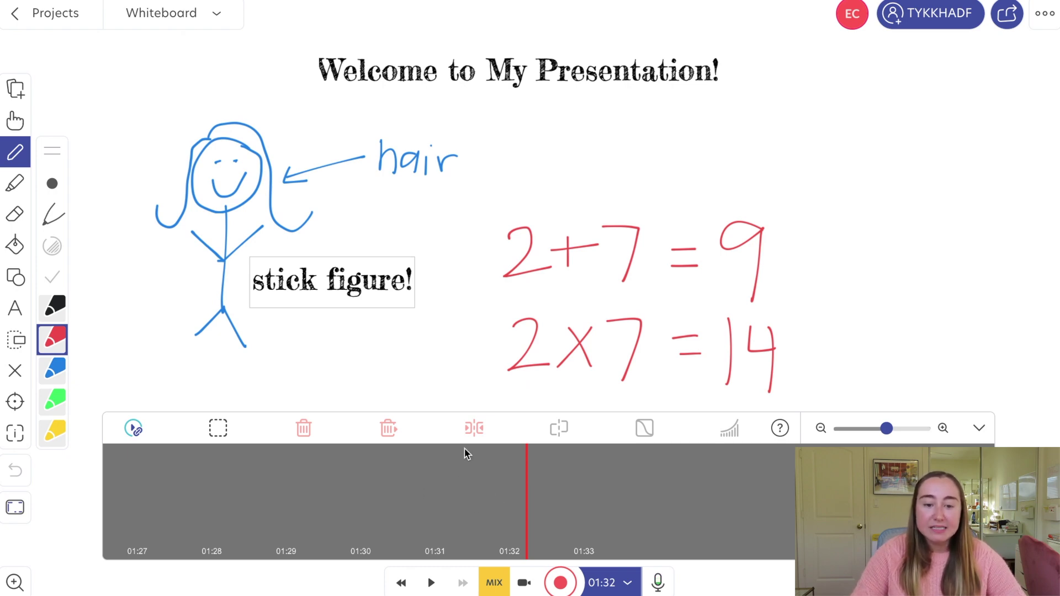
pyautogui.moveTo(475, 476); pyautogui.dragTo(477, 478)
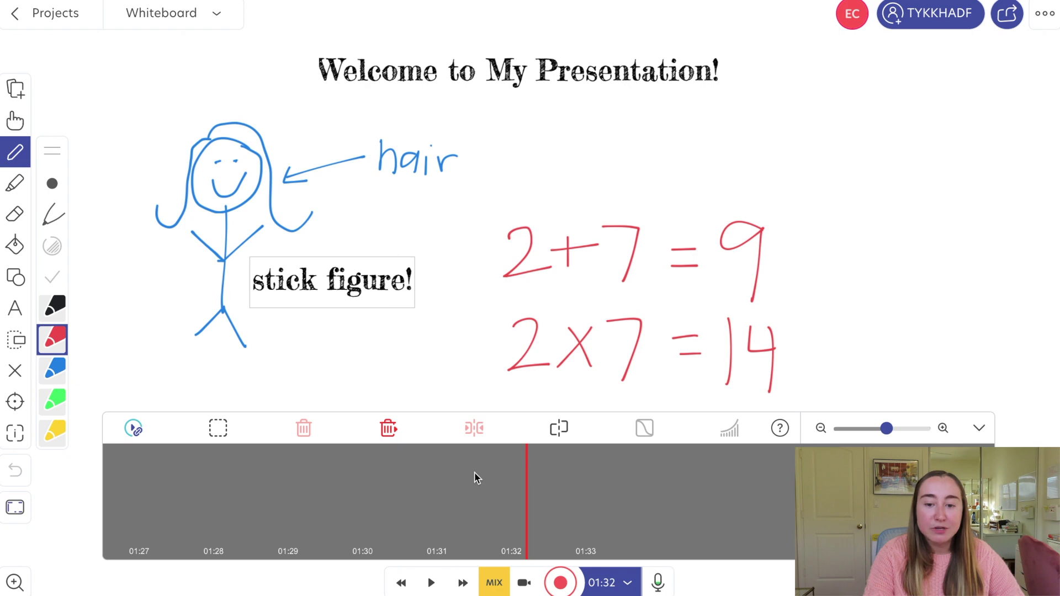
pyautogui.moveTo(887, 429); pyautogui.dragTo(834, 440)
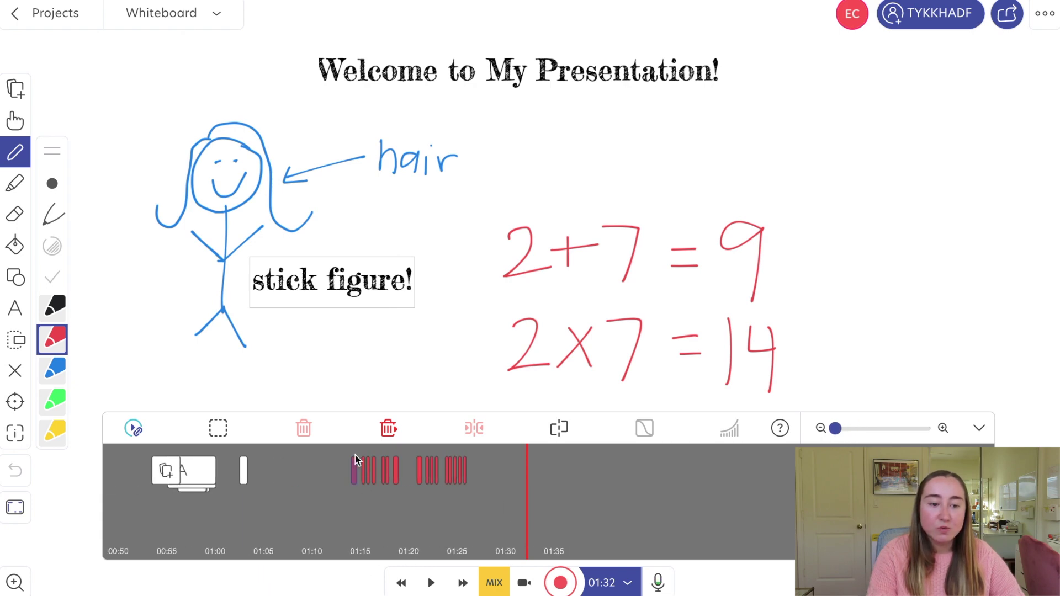
pyautogui.click(475, 464)
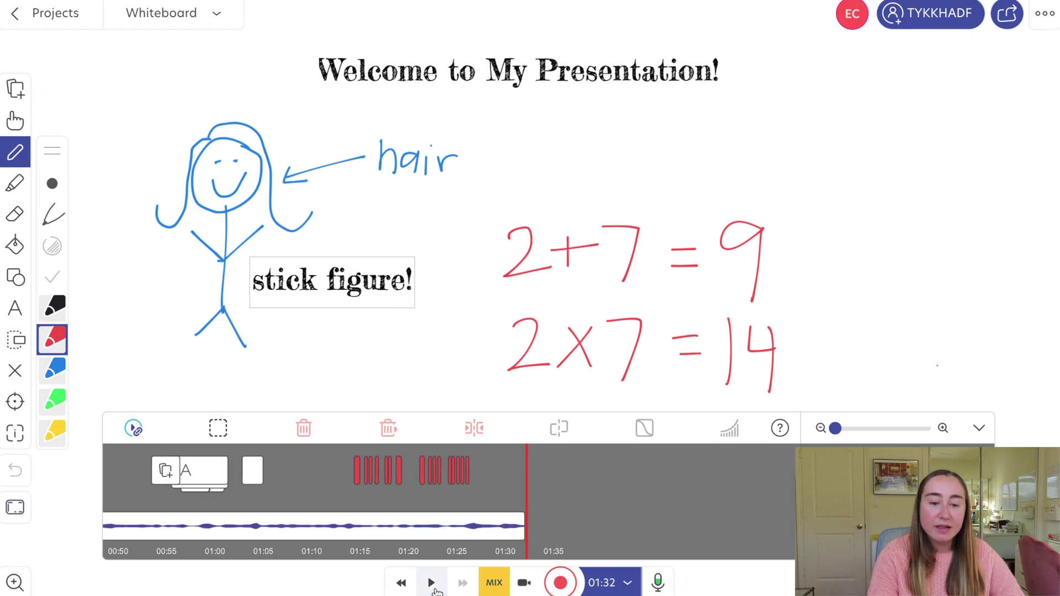
# Play back the recording from the start with the volume raised, and pause it while the stick figure is being drawn.
pyautogui.click(434, 589)
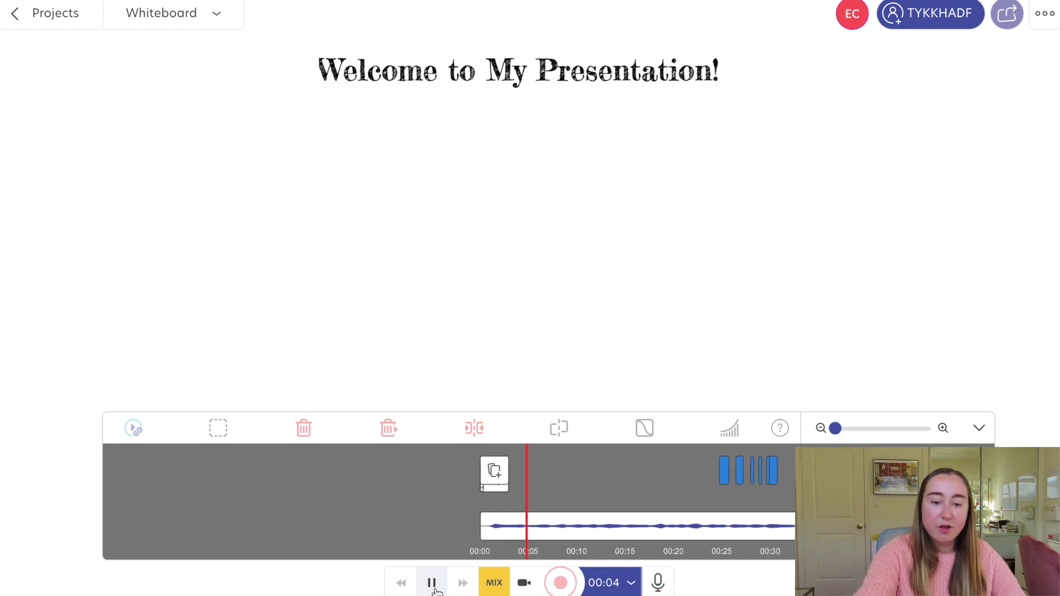
pyautogui.press('XF86AudioRaiseVolume')
pyautogui.press('XF86AudioRaiseVolume')
pyautogui.press('XF86AudioRaiseVolume')
pyautogui.press('XF86AudioRaiseVolume')
pyautogui.press('XF86AudioRaiseVolume')
pyautogui.press('XF86AudioRaiseVolume')
pyautogui.press('XF86AudioRaiseVolume')
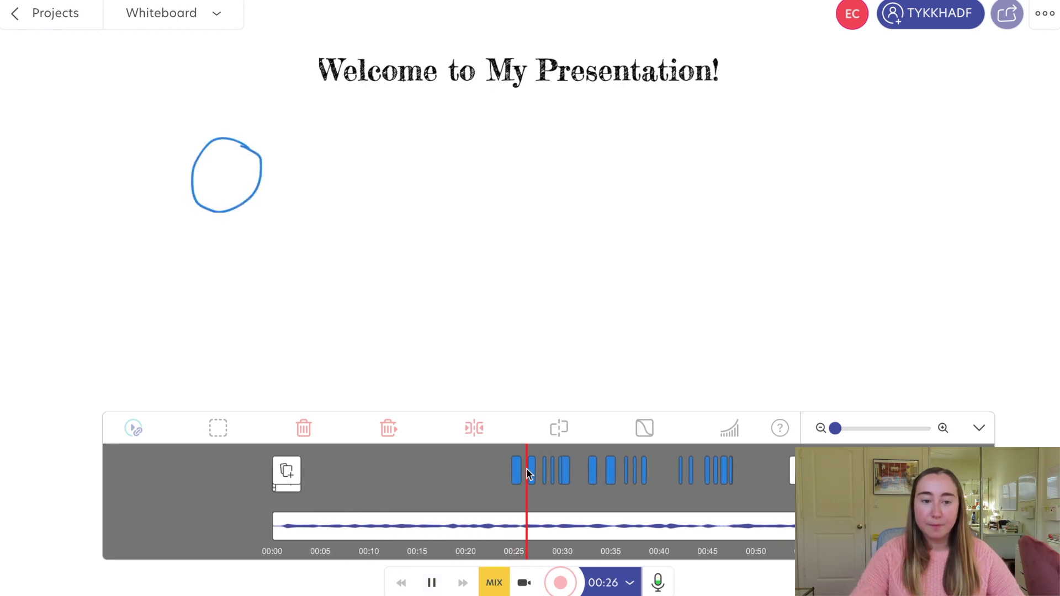
pyautogui.click(432, 583)
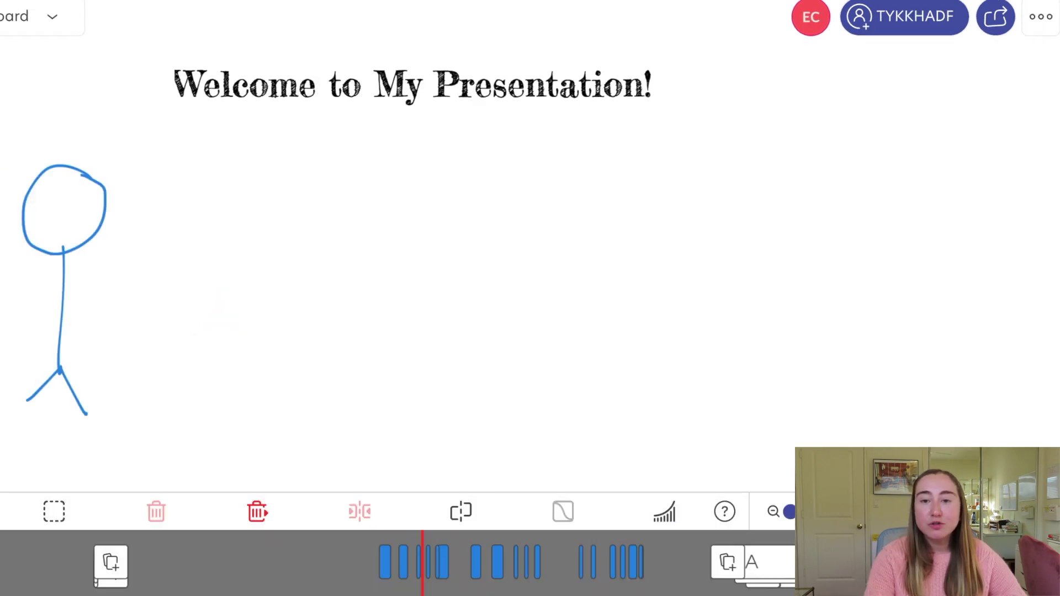
# Copy the project's collaboration invite link and open the options for sharing or exporting the project.
pyautogui.click(885, 30)
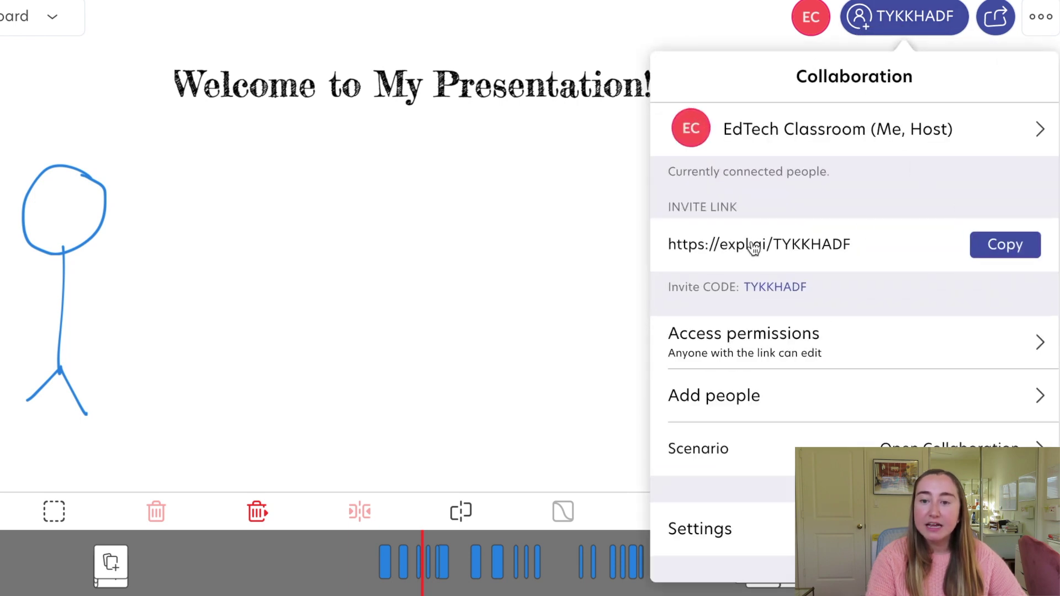
pyautogui.click(1012, 248)
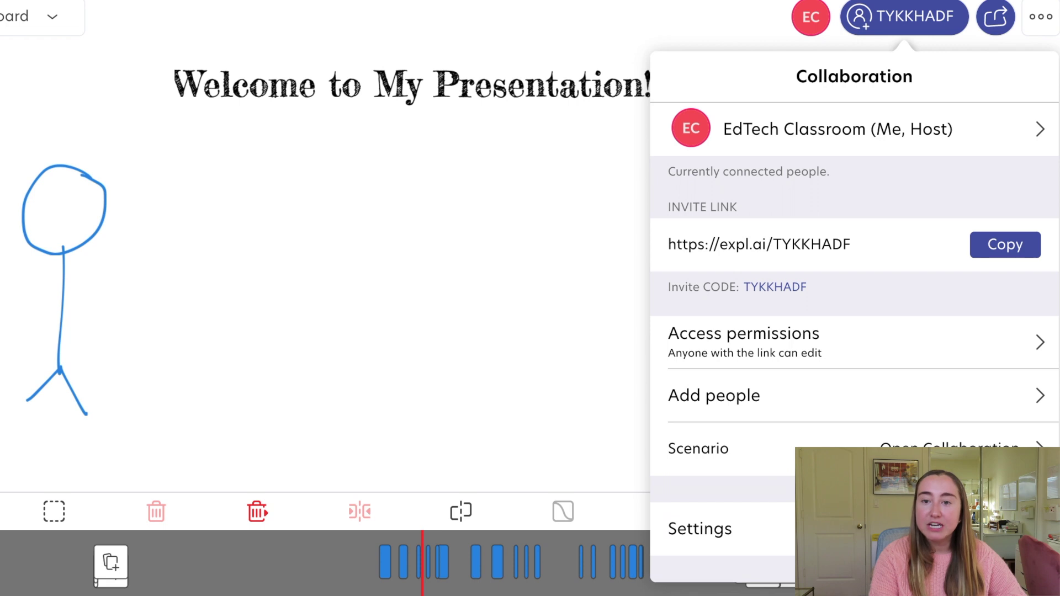
pyautogui.click(992, 29)
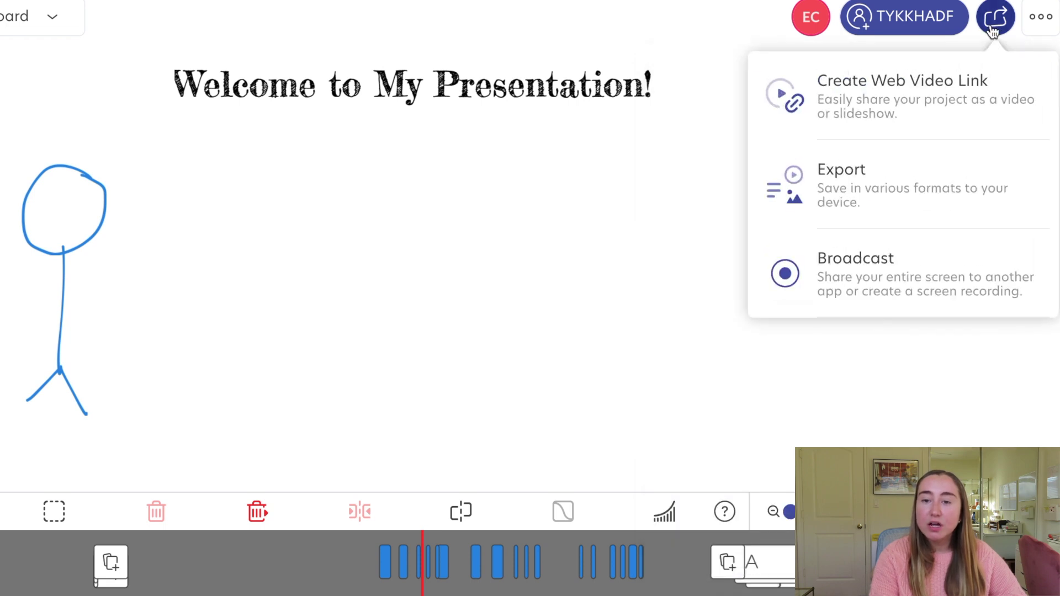